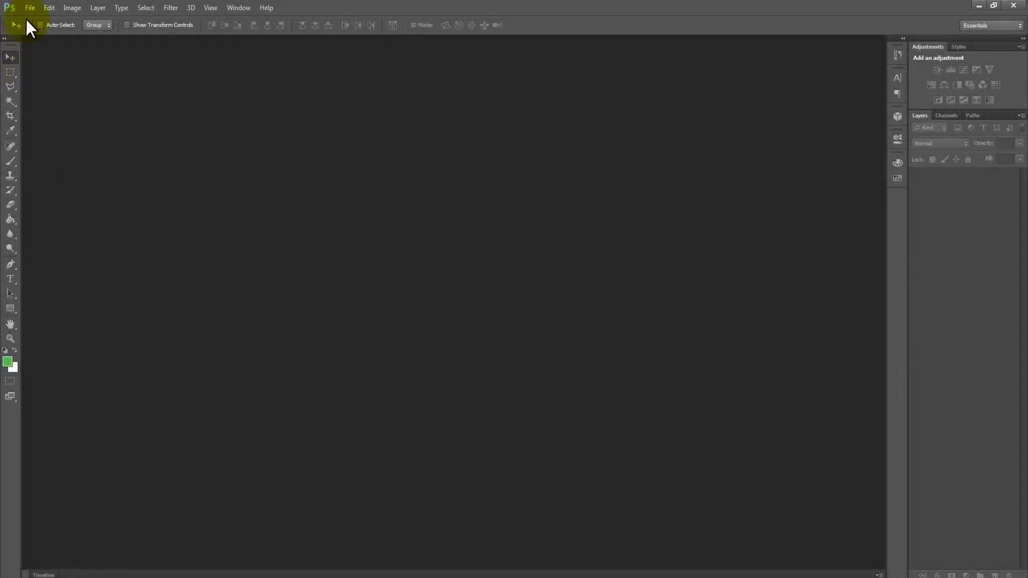
# Step: Open Banner Template.psd from the _IMPORTANT_ folder
pyautogui.click(30, 7)
pyautogui.click(43, 32)
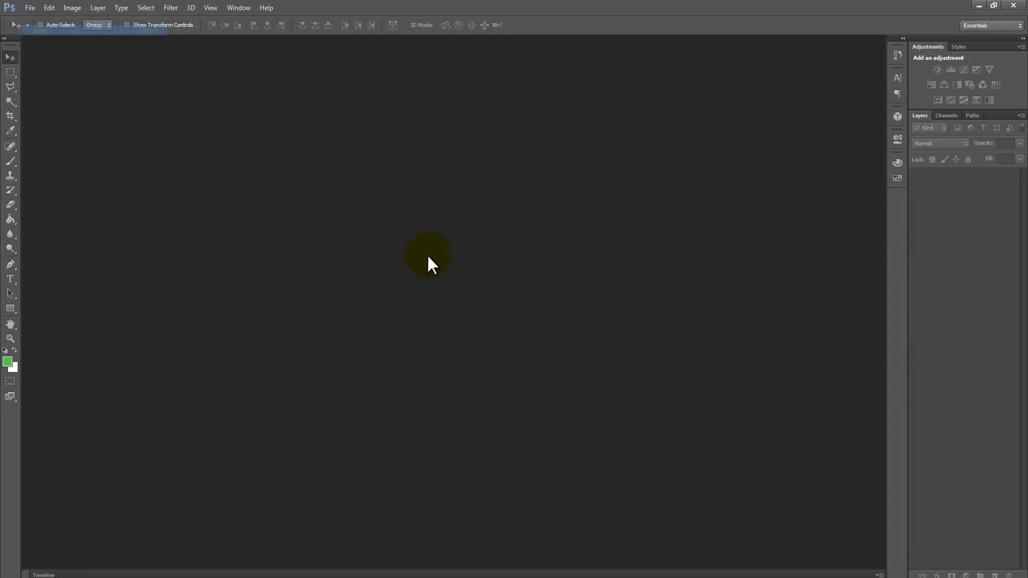
pyautogui.click(151, 328)
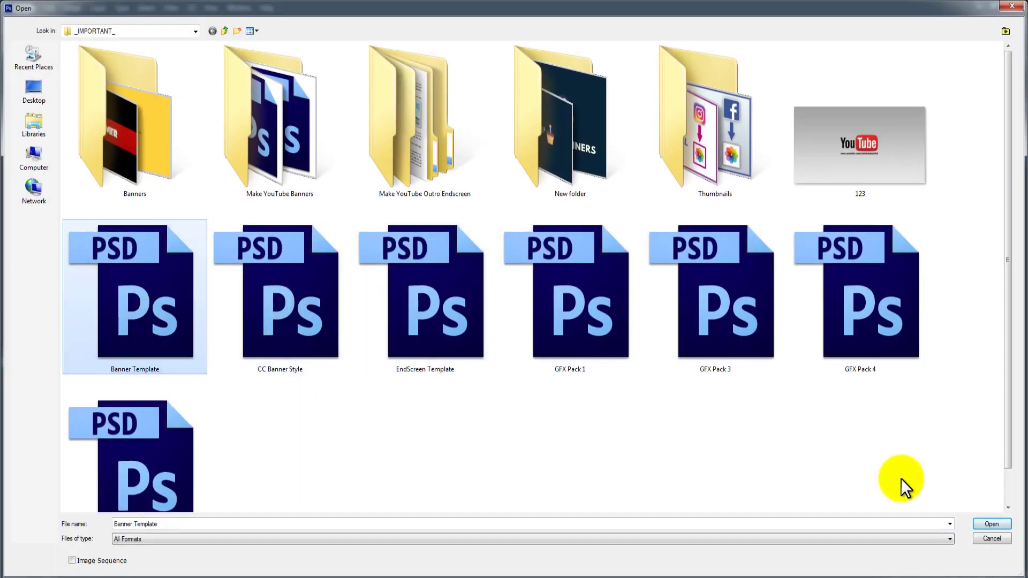
pyautogui.click(992, 524)
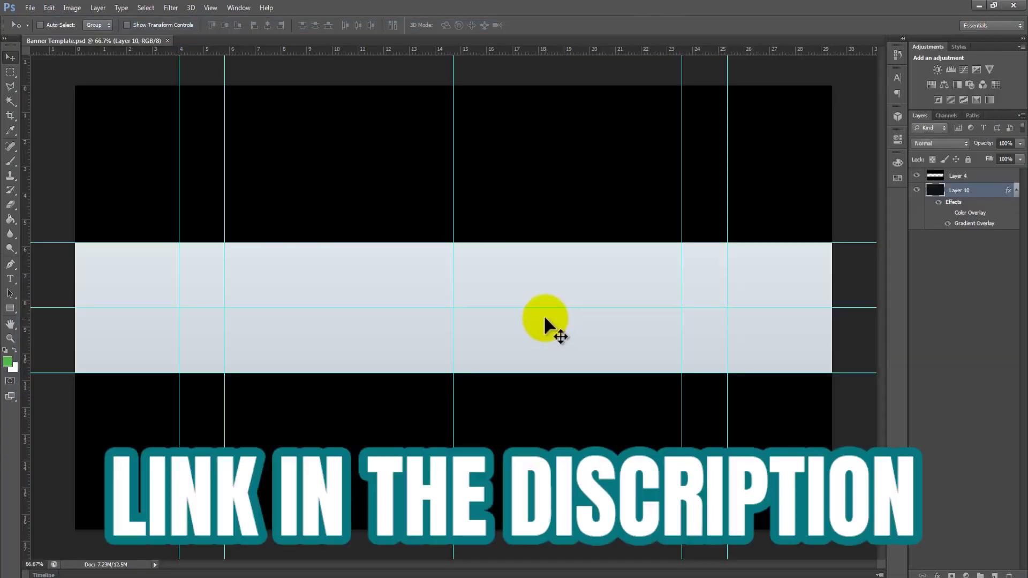
# Step: Place the underwater image 115070 from the Downloads folder into the banner
pyautogui.click(30, 8)
pyautogui.click(34, 189)
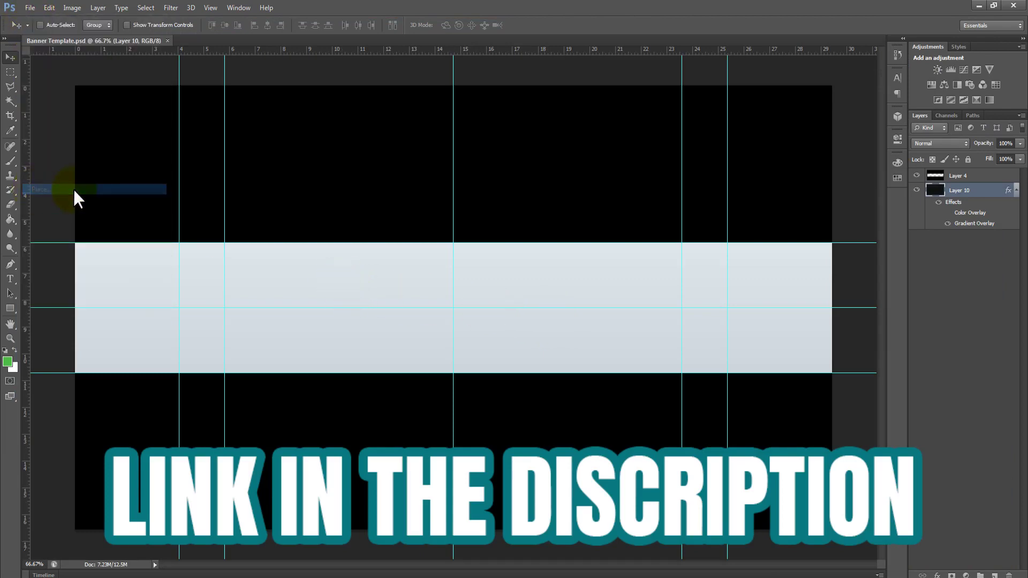
pyautogui.click(38, 81)
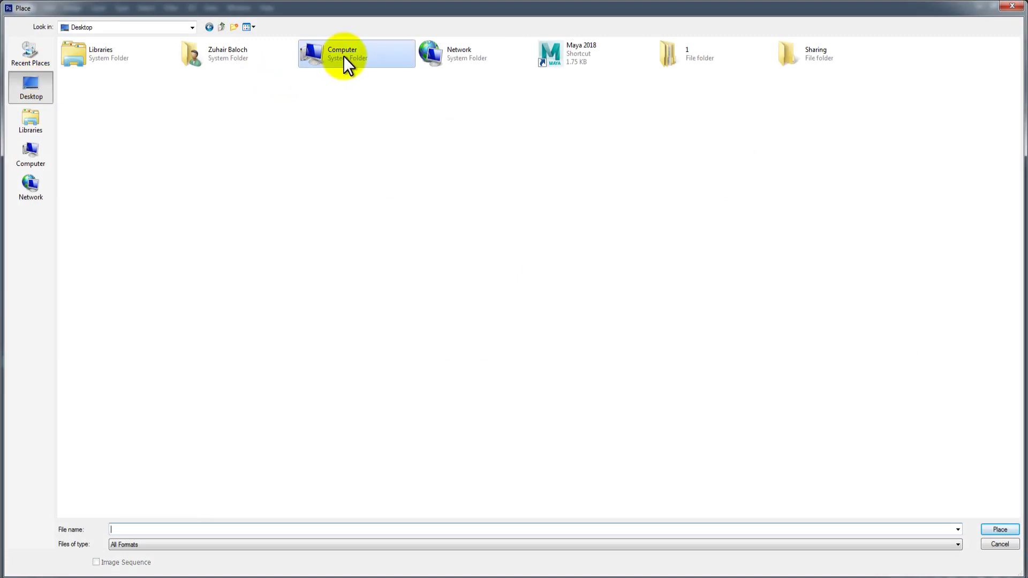
pyautogui.doubleClick(241, 57)
pyautogui.doubleClick(396, 60)
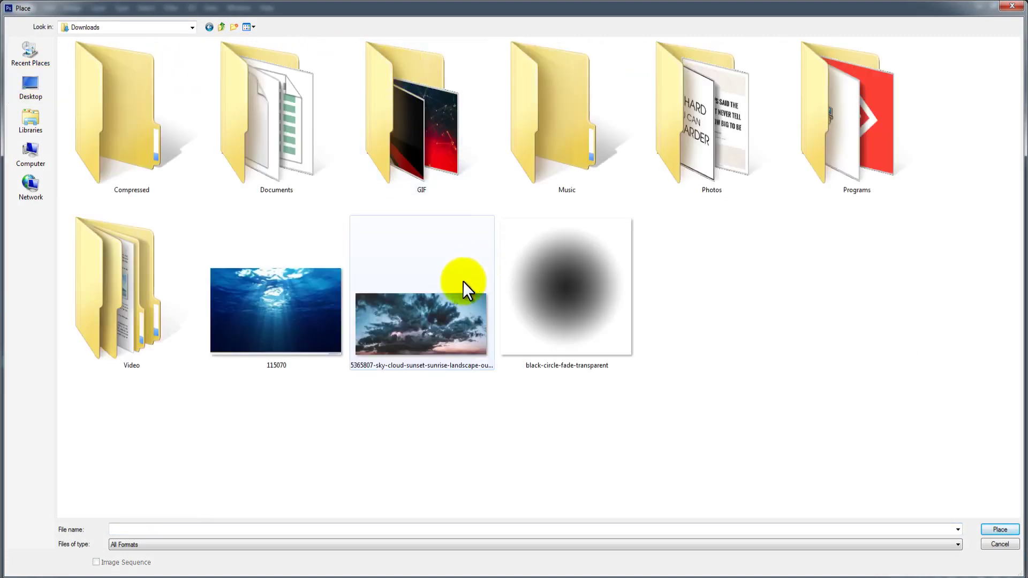
pyautogui.doubleClick(264, 324)
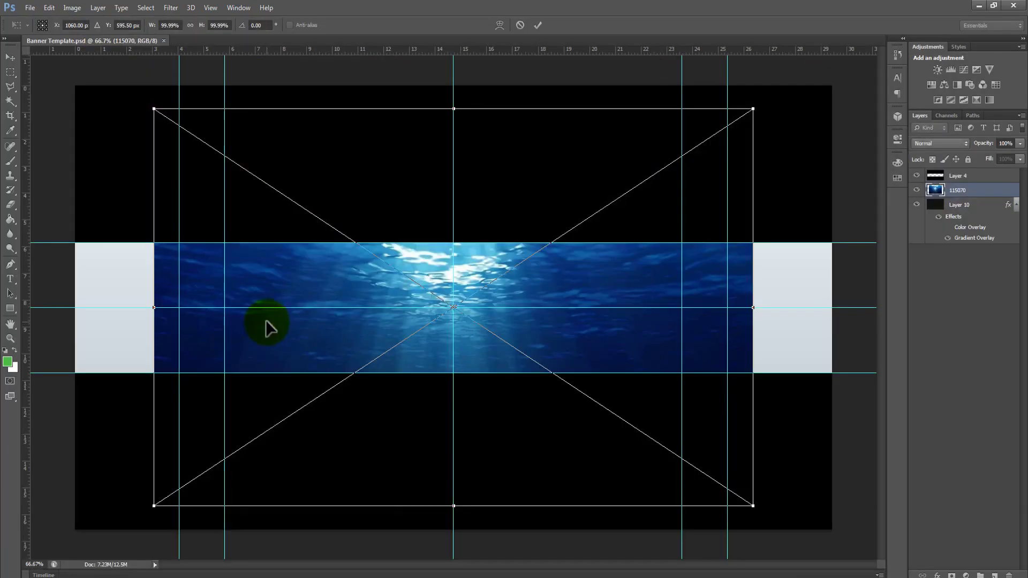
# Step: Scale the placed 115070 image to span the full banner strip and commit it
pyautogui.scroll(-1, 677, 200)
pyautogui.scroll(-1, 664, 197)
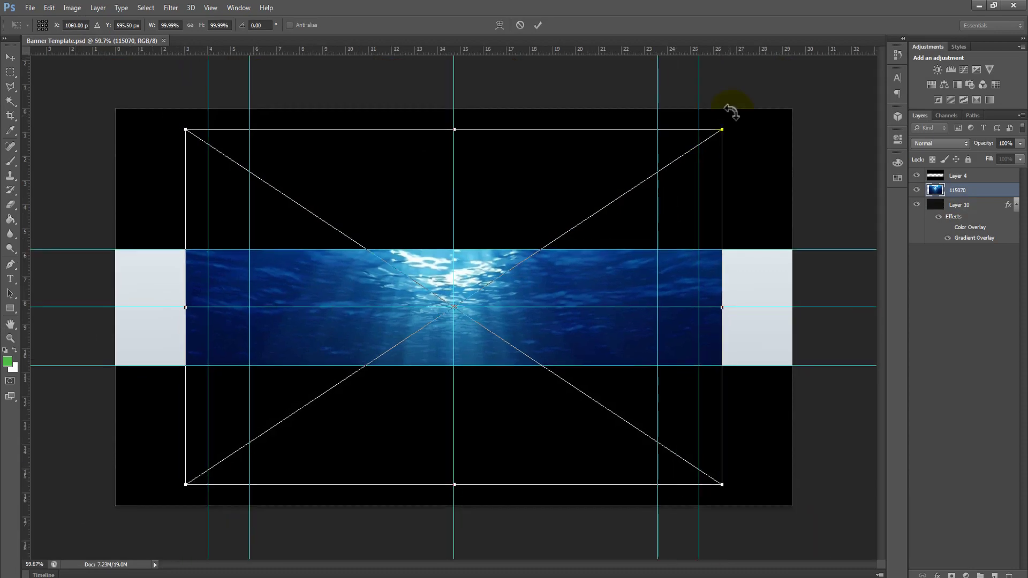
pyautogui.moveTo(722, 130); pyautogui.dragTo(809, 100)
pyautogui.press('Return')
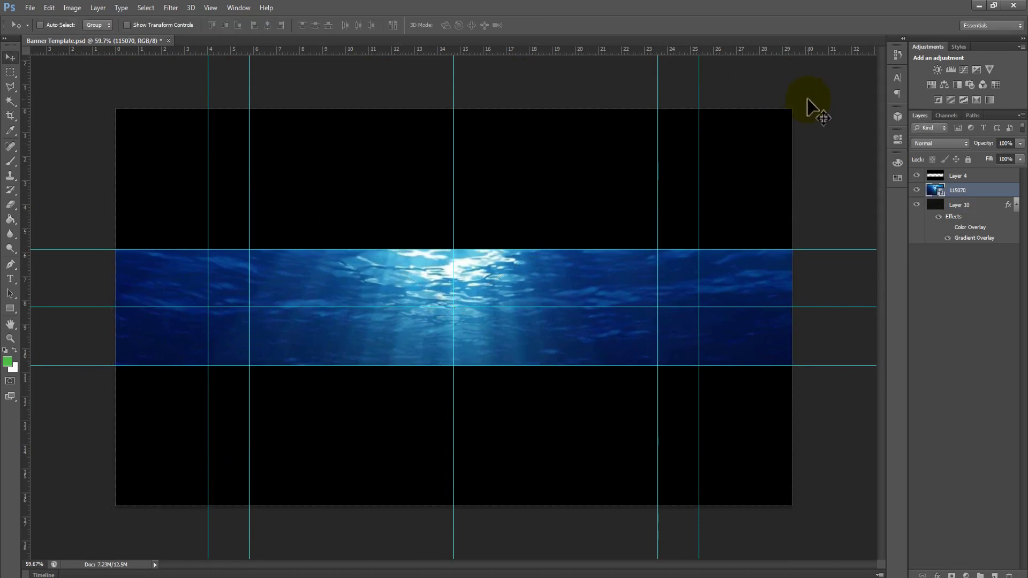
# Step: Add a FOR BEGINNERS text layer on the banner
pyautogui.click(482, 305)
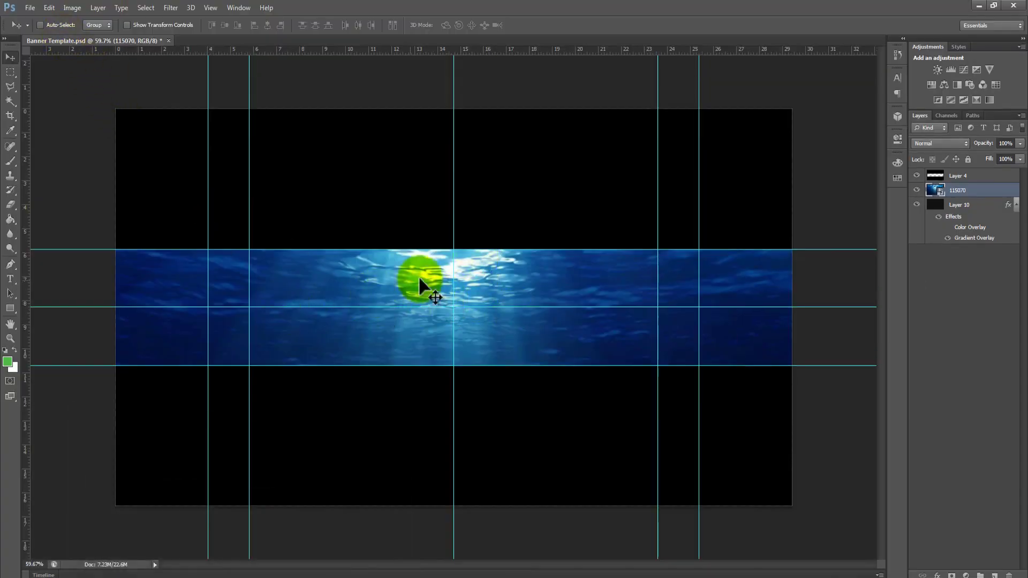
pyautogui.press('t')
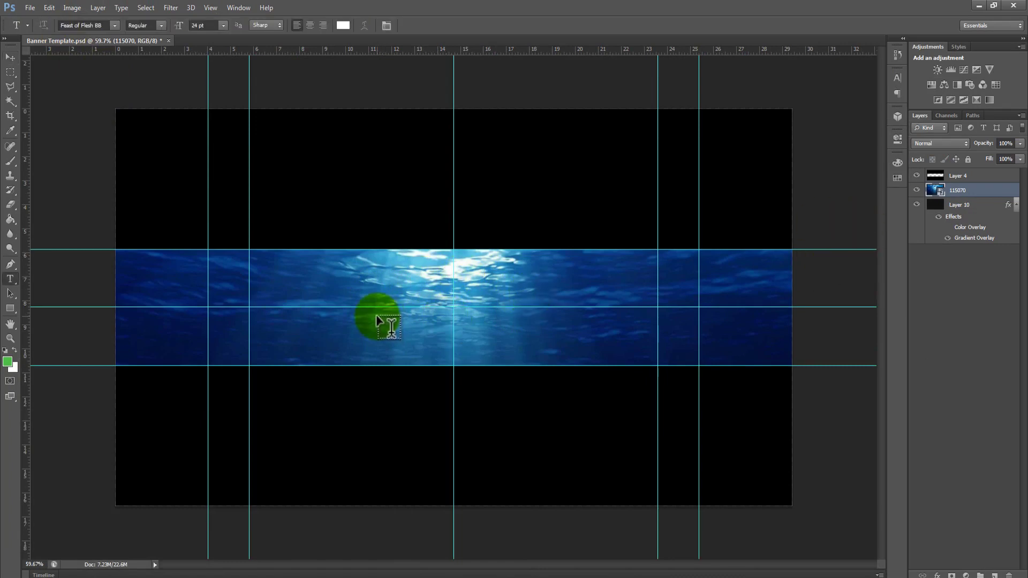
pyautogui.click(377, 318)
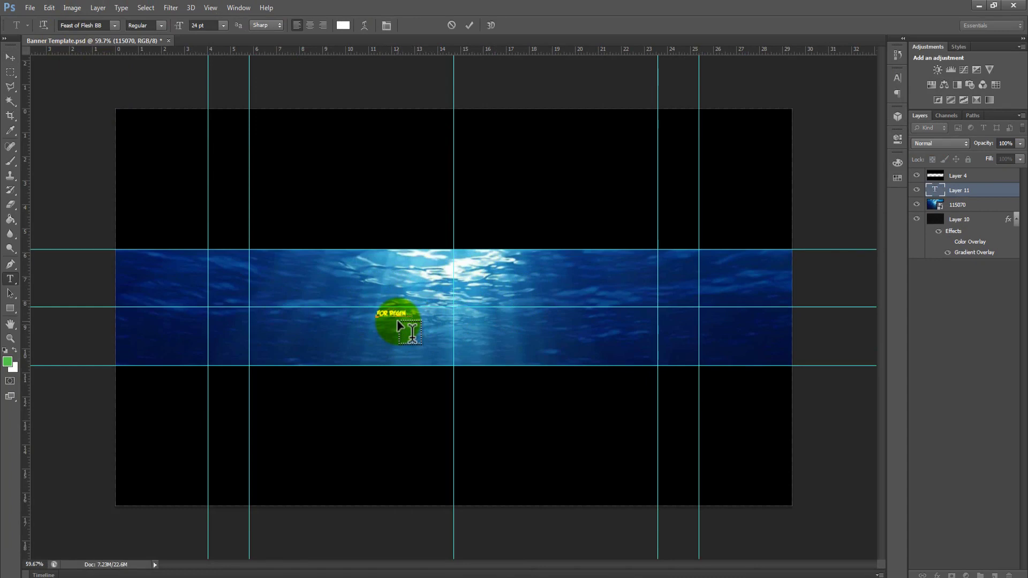
pyautogui.write('ERS')
pyautogui.hotkey('ctrl', 'Return')
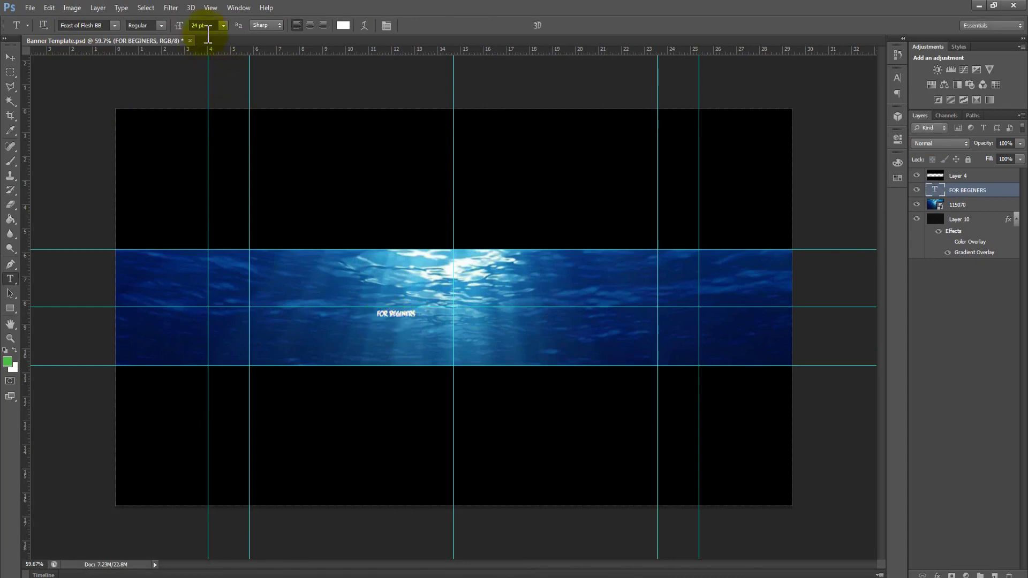
# Step: Set the text size to 130 pt
pyautogui.click(224, 25)
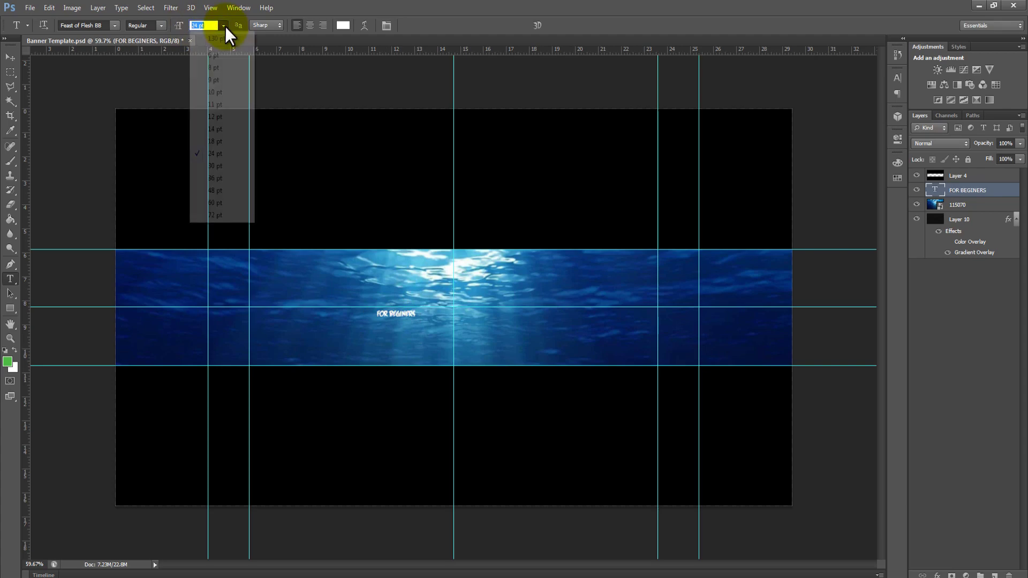
pyautogui.click(223, 192)
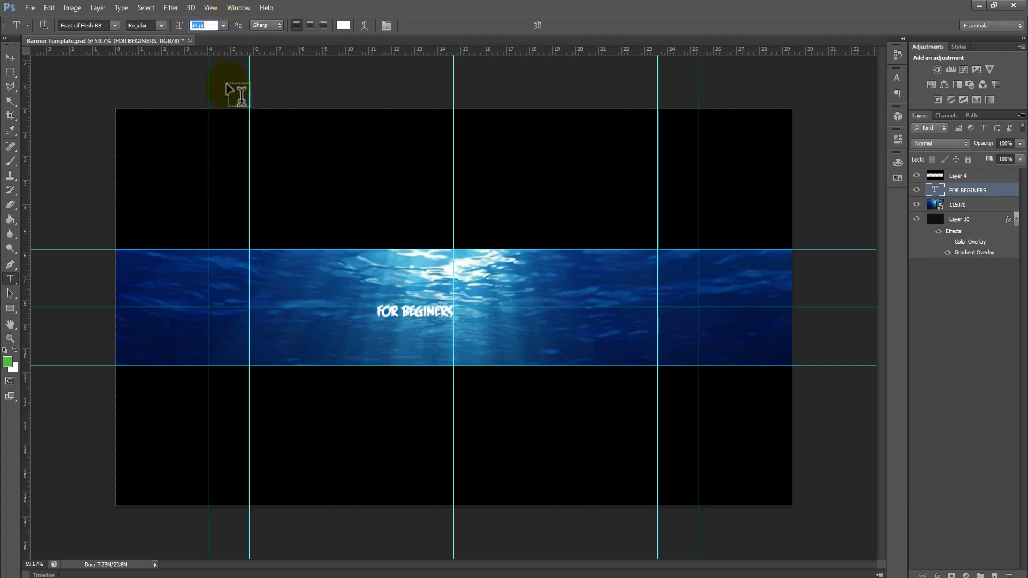
pyautogui.write('120')
pyautogui.press('Return')
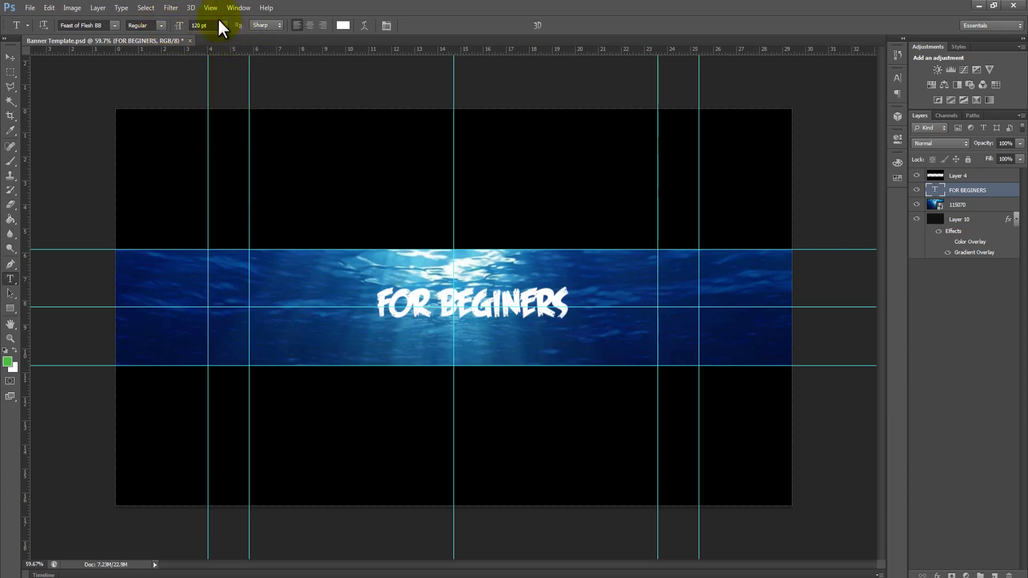
pyautogui.click(177, 26)
pyautogui.hotkey('shift', 'Up')
pyautogui.press('Return')
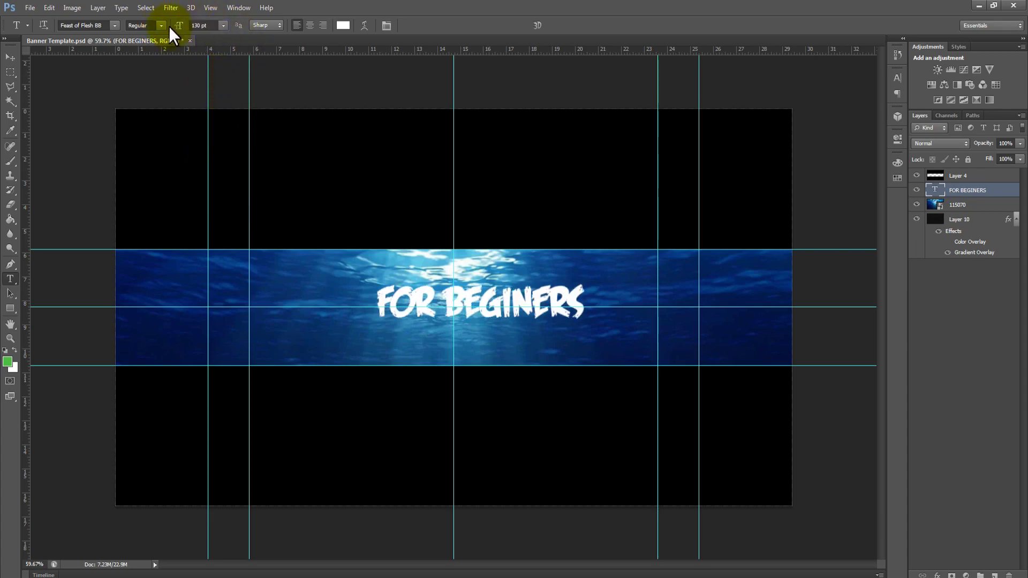
# Step: Correct the misspelled BEGINNERS and centre the text horizontally and vertically on the canvas
pyautogui.click(526, 292)
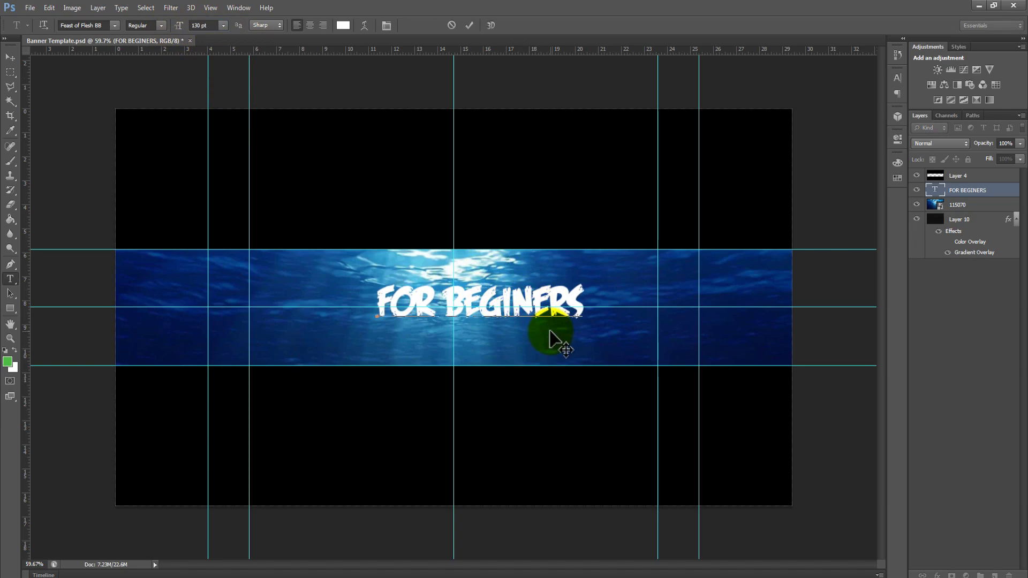
pyautogui.write('N')
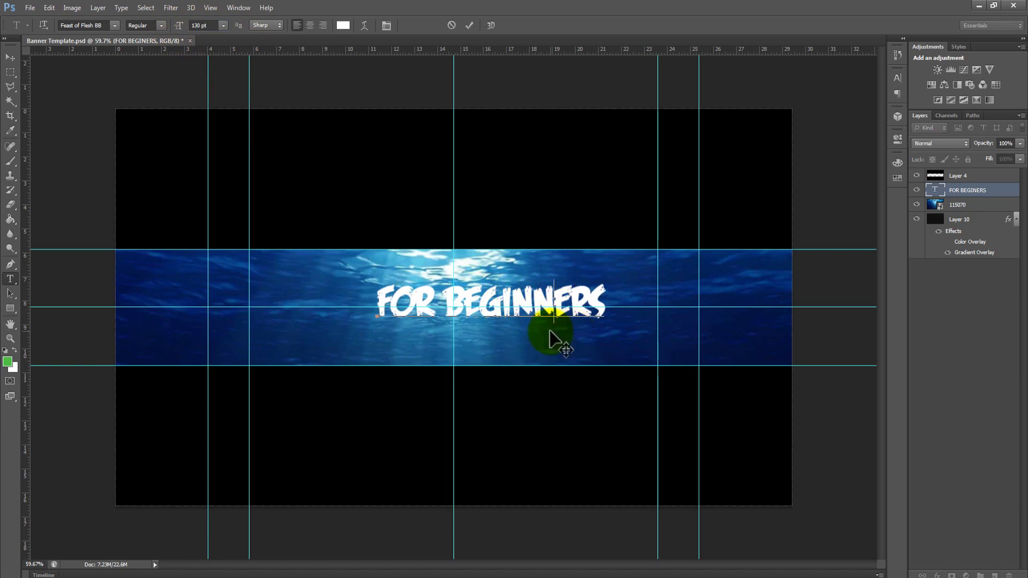
pyautogui.click(10, 57)
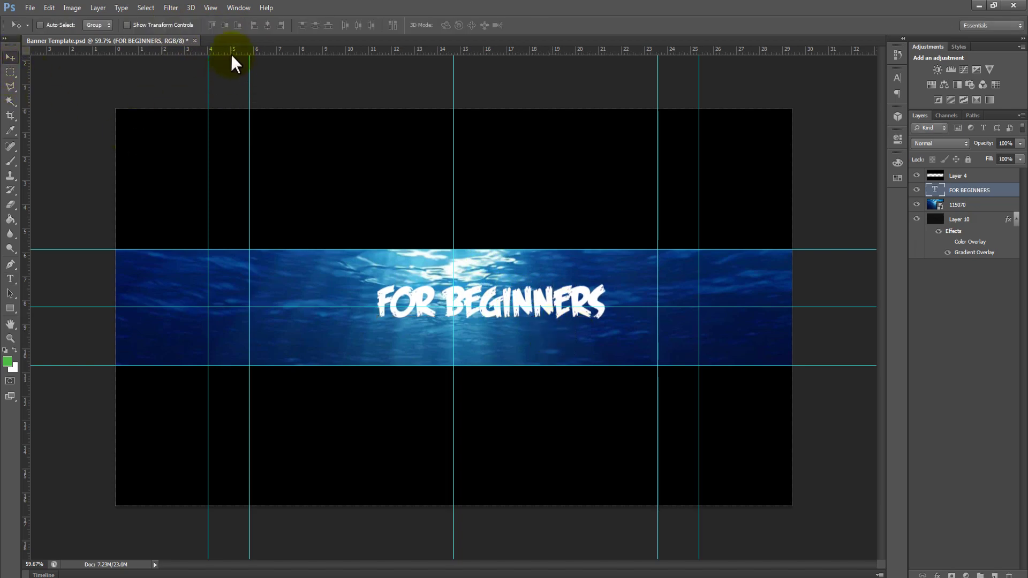
pyautogui.hotkey('ctrl', 'a')
pyautogui.click(225, 25)
pyautogui.click(267, 26)
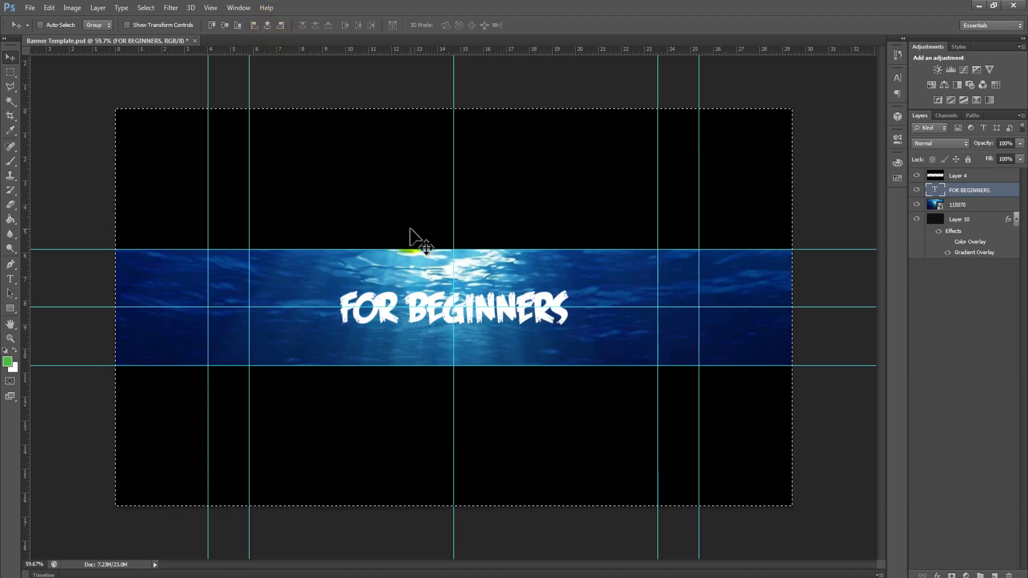
pyautogui.hotkey('ctrl', 'd')
pyautogui.press('t')
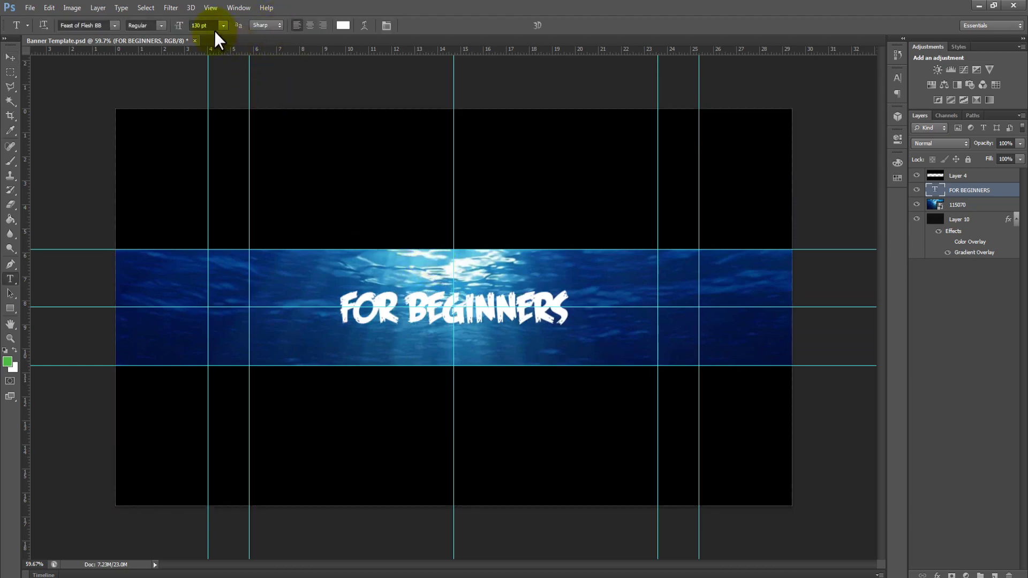
pyautogui.click(11, 57)
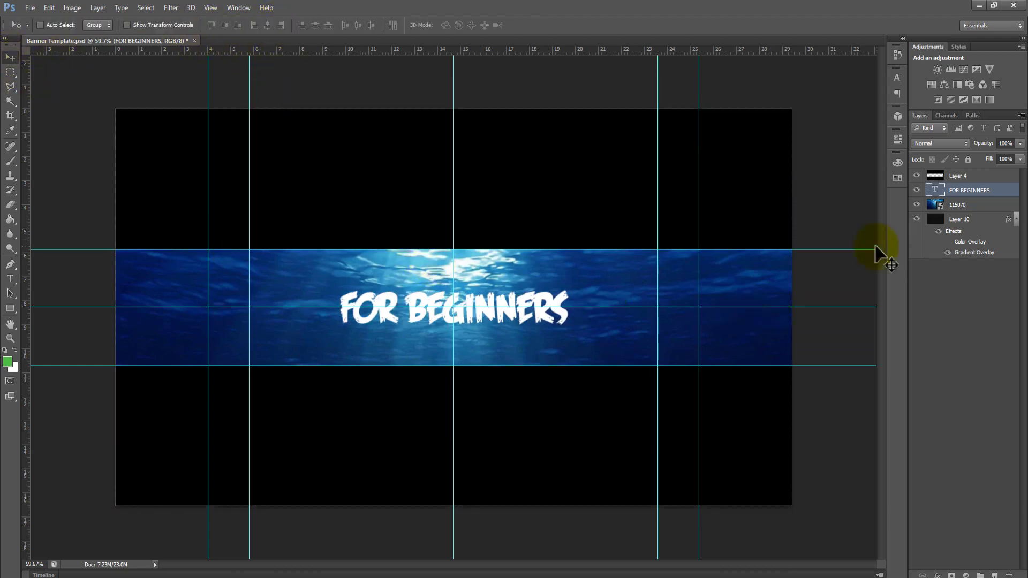
# Step: Place the stormy sky cloud image above 115070, enlarge it over the banner, then hide it
pyautogui.click(946, 206)
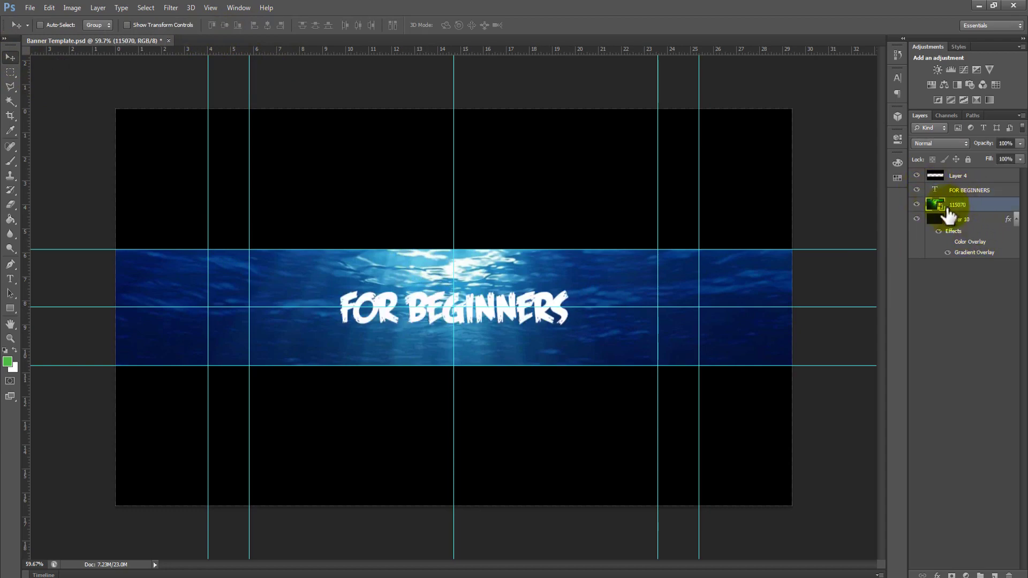
pyautogui.click(30, 7)
pyautogui.click(72, 192)
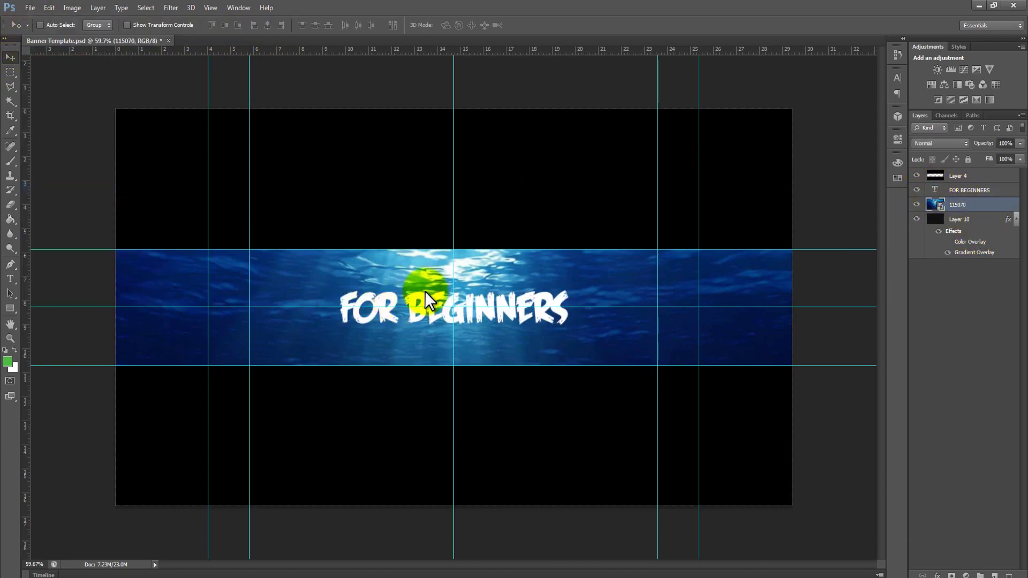
pyautogui.doubleClick(398, 326)
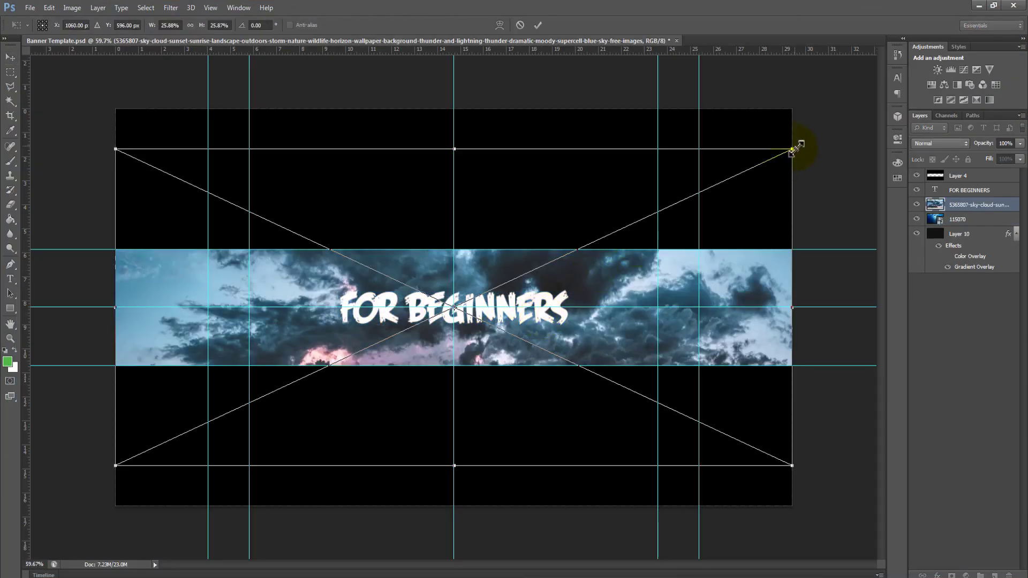
pyautogui.moveTo(830, 139); pyautogui.dragTo(894, 113)
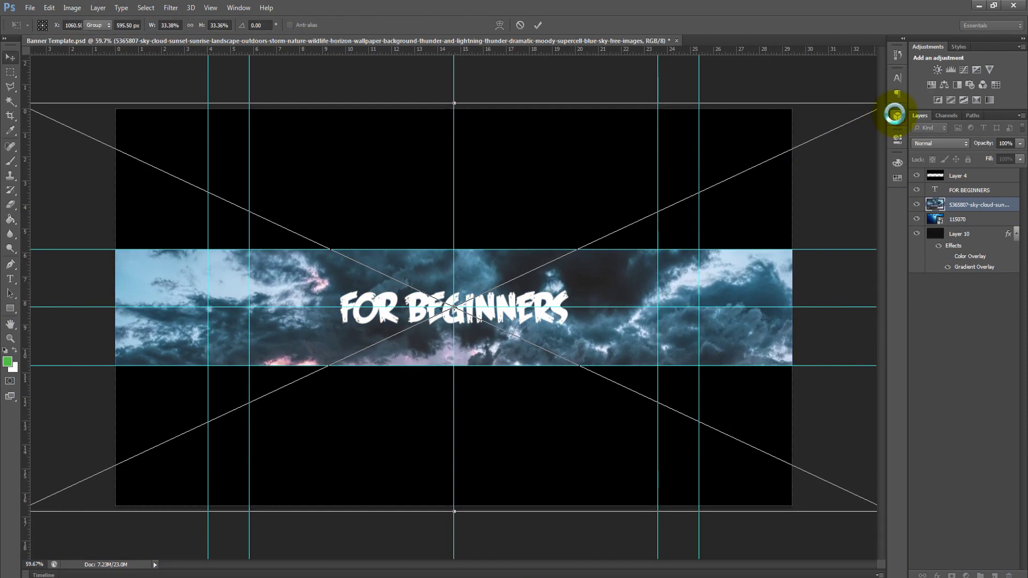
pyautogui.press('Return')
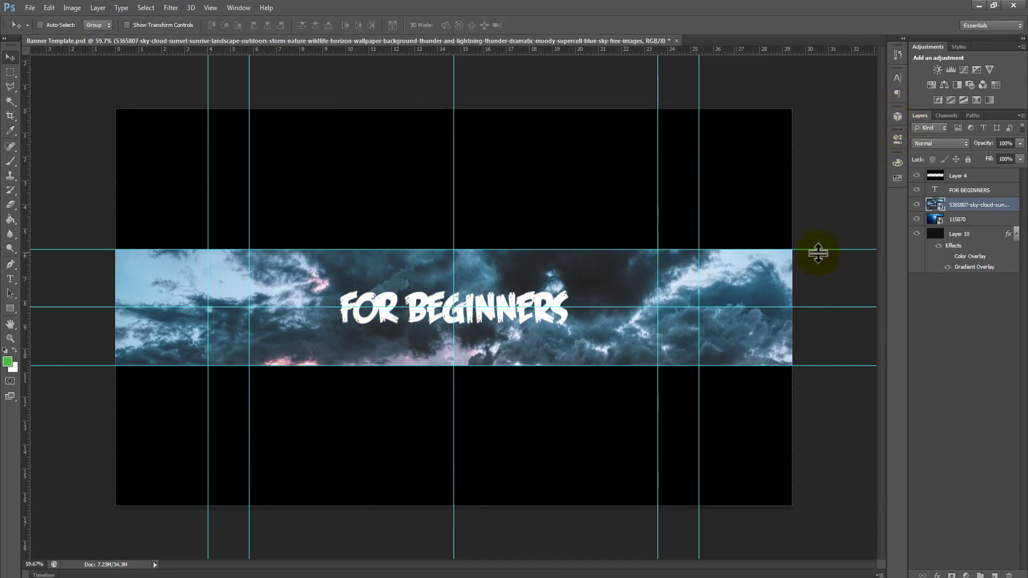
pyautogui.click(917, 204)
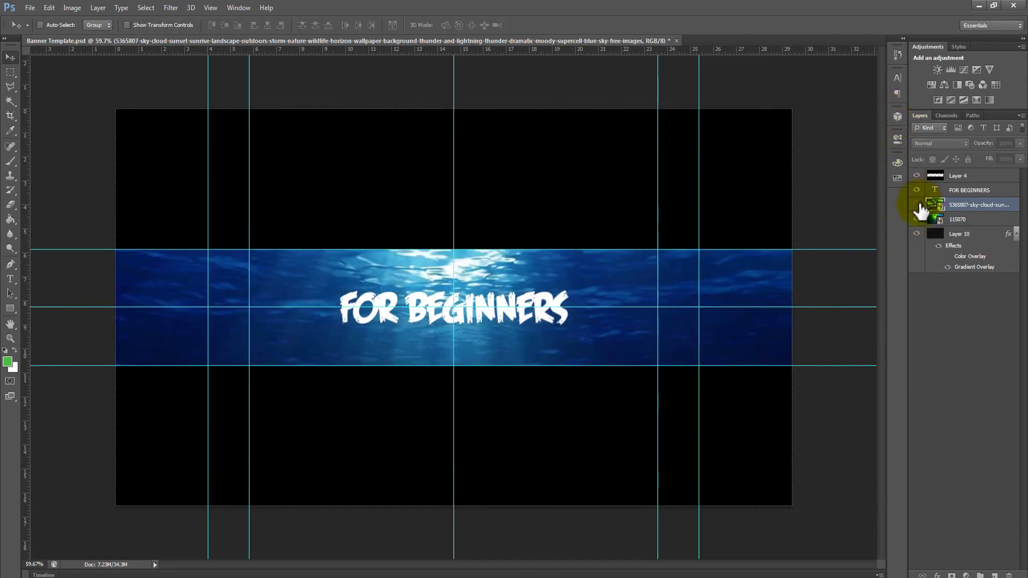
# Step: Add a colorized Hue/Saturation layer above 115070 with hue 293 and saturation around 45
pyautogui.click(966, 219)
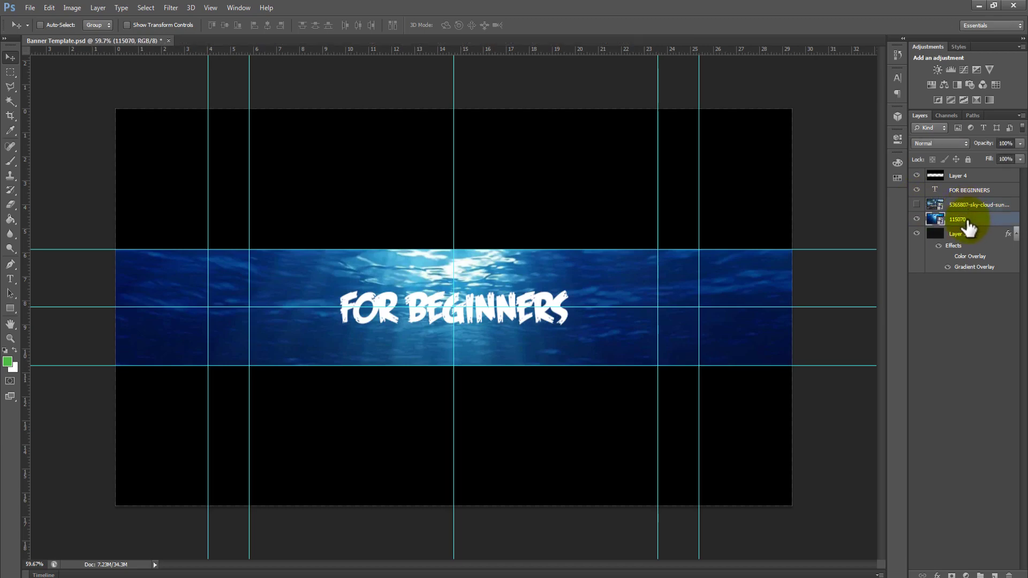
pyautogui.click(931, 84)
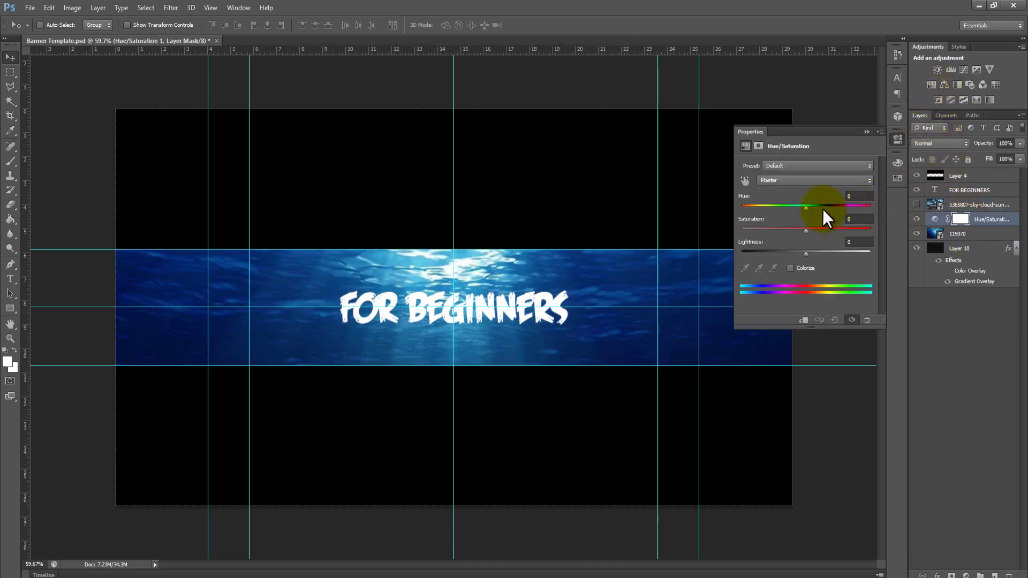
pyautogui.click(791, 269)
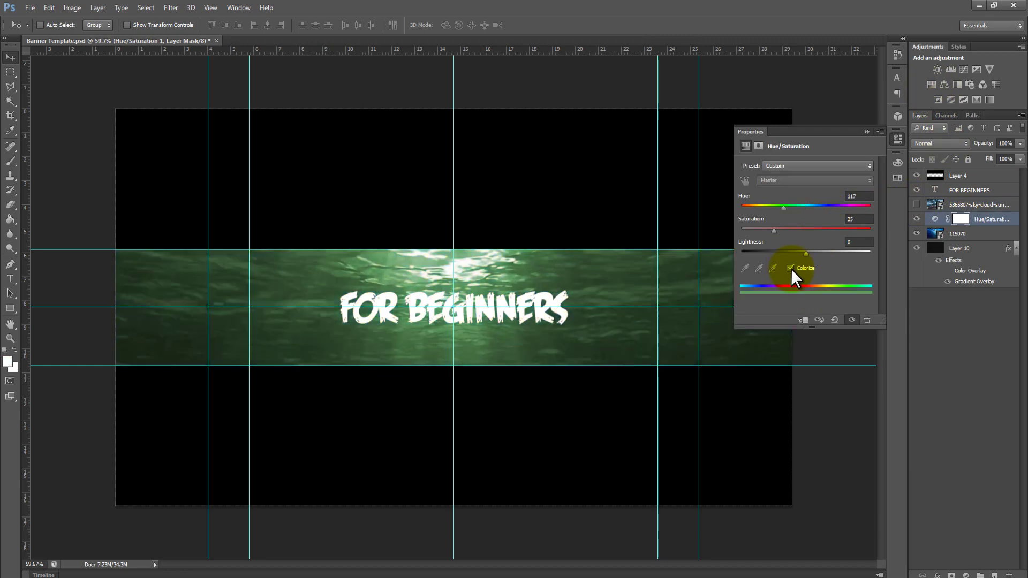
pyautogui.click(791, 269)
pyautogui.moveTo(785, 208); pyautogui.dragTo(860, 206)
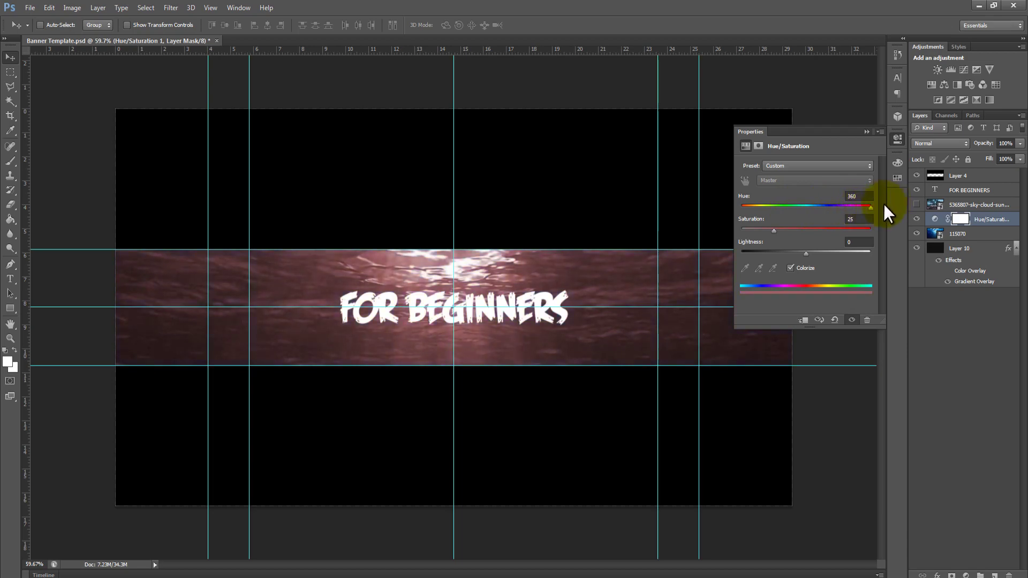
pyautogui.moveTo(853, 207); pyautogui.dragTo(846, 206)
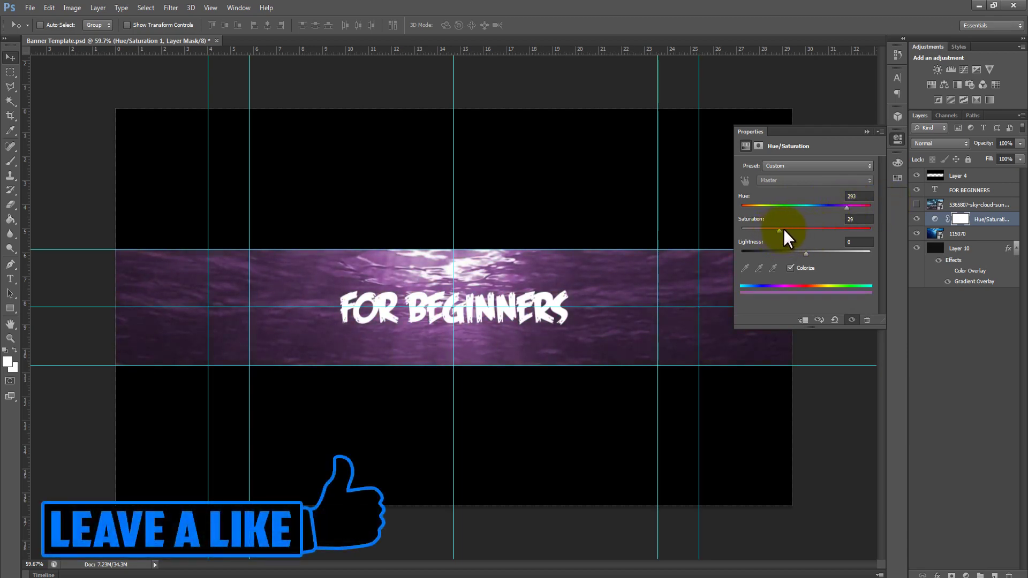
pyautogui.moveTo(799, 229); pyautogui.dragTo(799, 228)
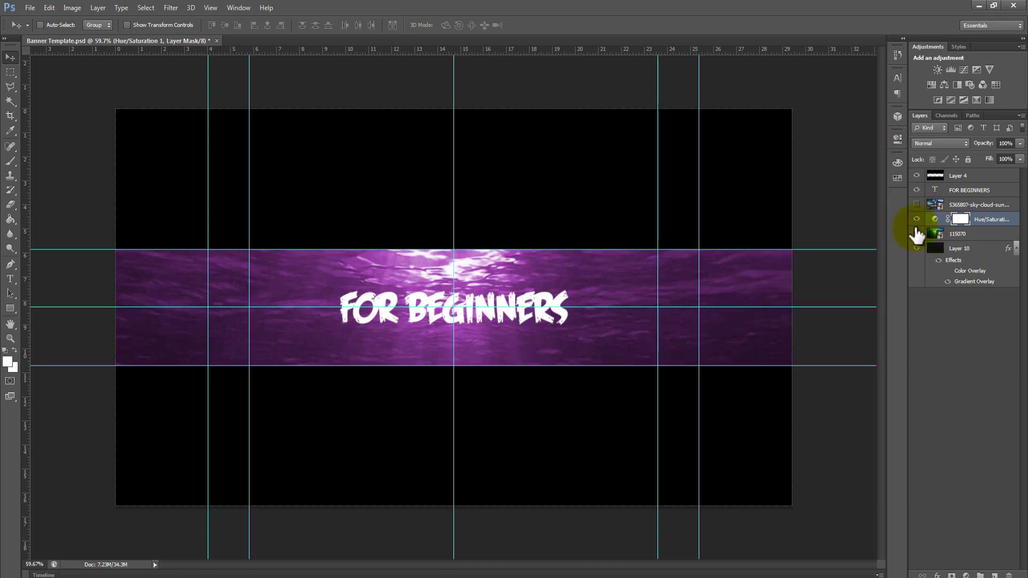
# Step: Show the sky layer and move it below the Hue/Saturation adjustment
pyautogui.click(916, 205)
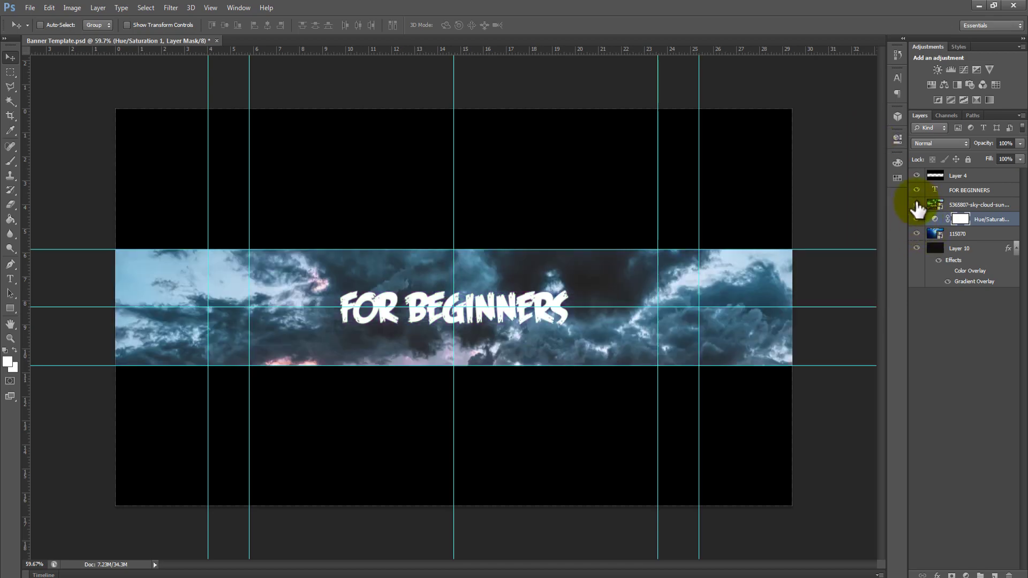
pyautogui.moveTo(955, 205); pyautogui.dragTo(963, 234)
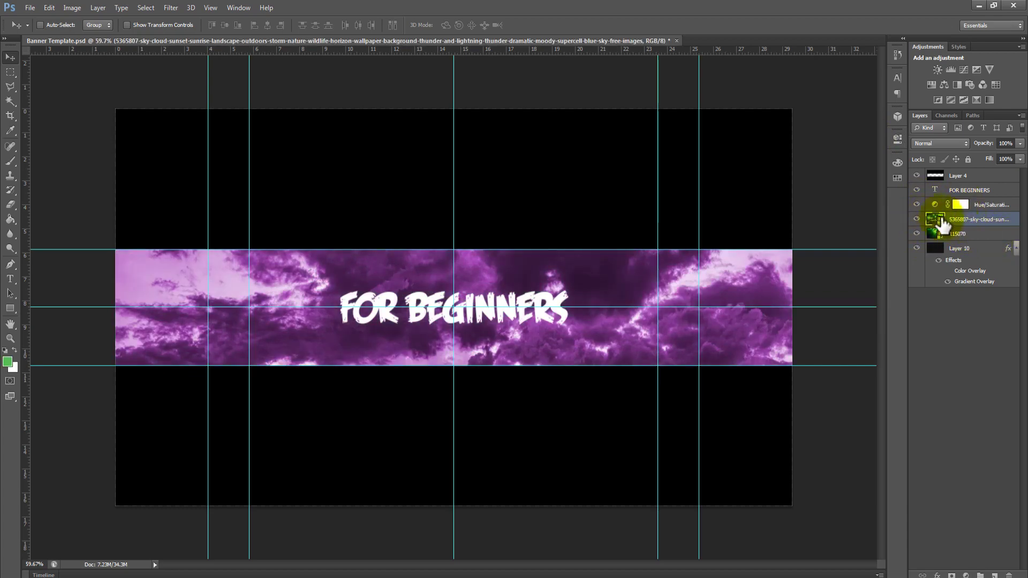
pyautogui.click(916, 220)
pyautogui.click(916, 219)
# Step: Set the sky layer's opacity to 50%, then select the FOR BEGINNERS layer and zoom in
pyautogui.click(940, 143)
pyautogui.click(988, 147)
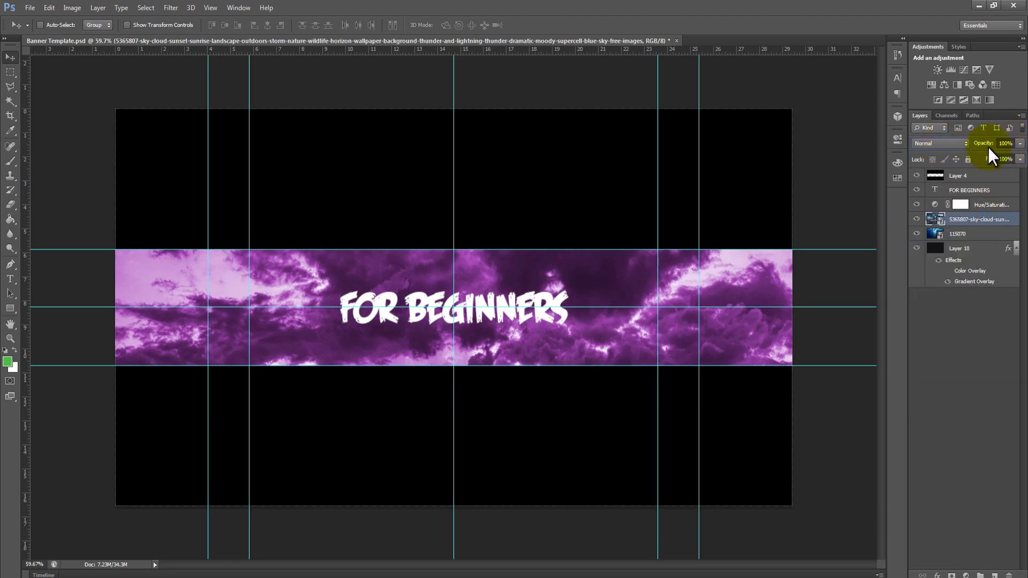
pyautogui.click(1020, 143)
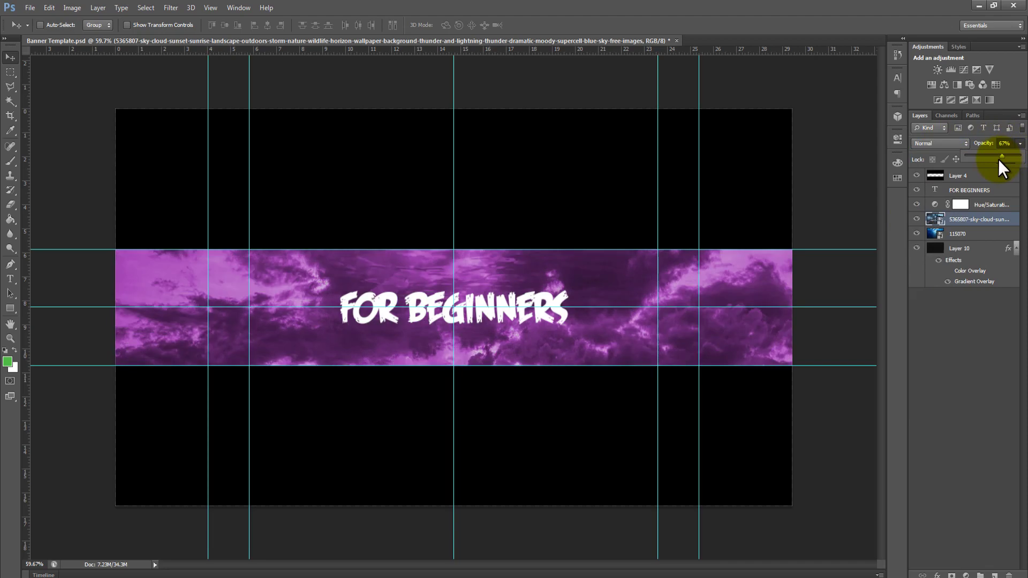
pyautogui.press('Return')
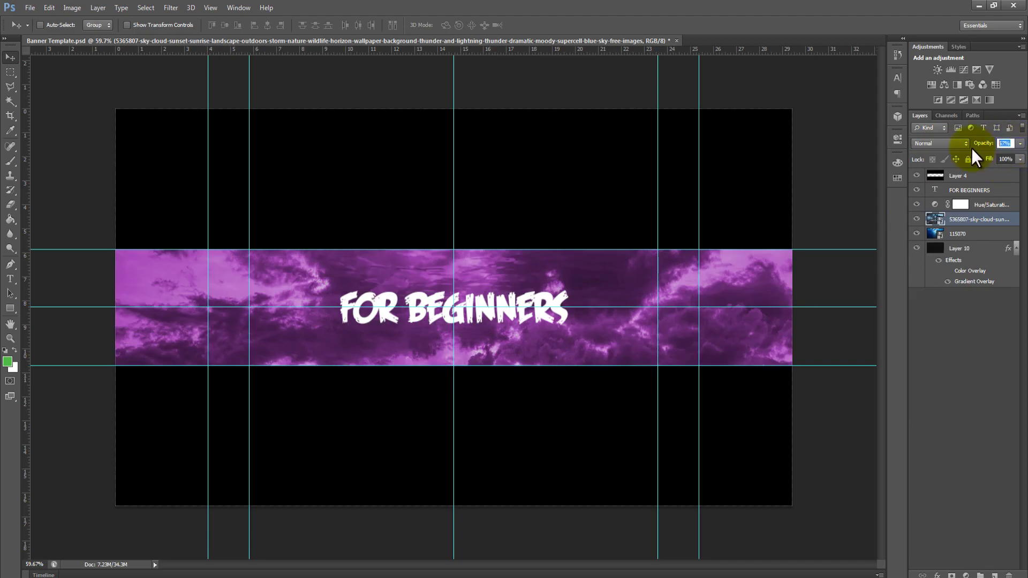
pyautogui.write('70')
pyautogui.write('50')
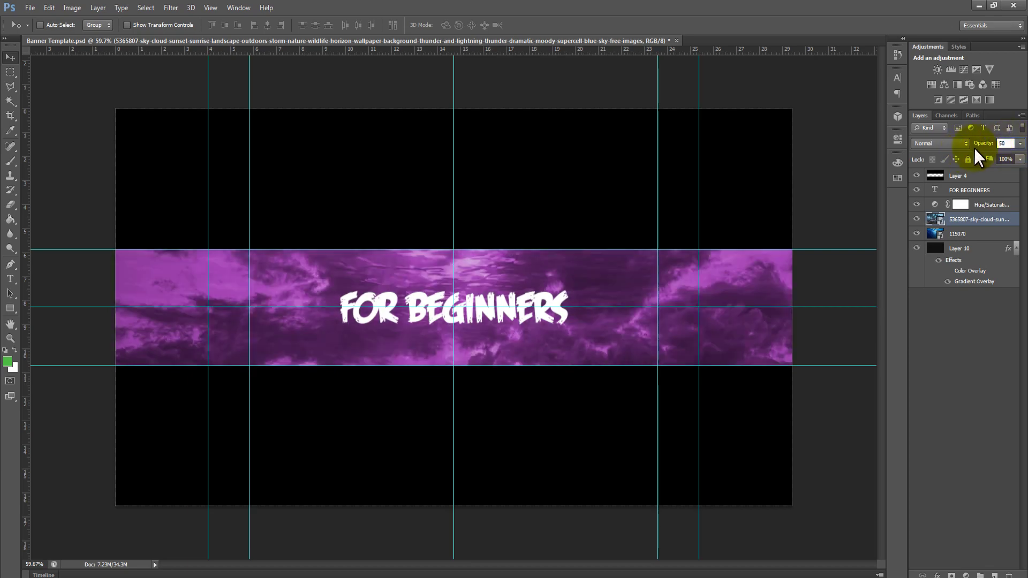
pyautogui.click(917, 219)
pyautogui.click(916, 219)
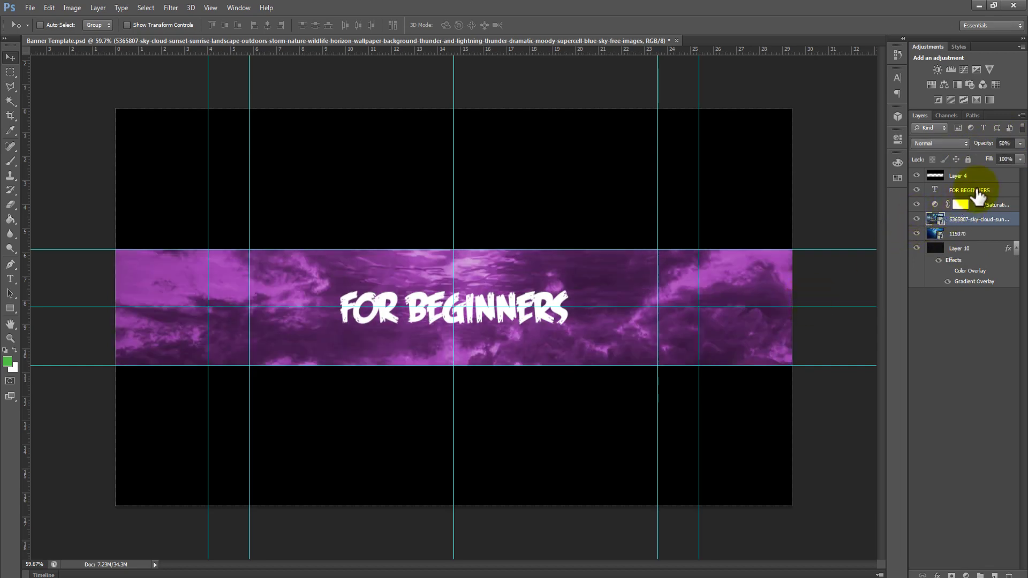
pyautogui.click(969, 190)
pyautogui.moveTo(461, 303); pyautogui.dragTo(497, 306)
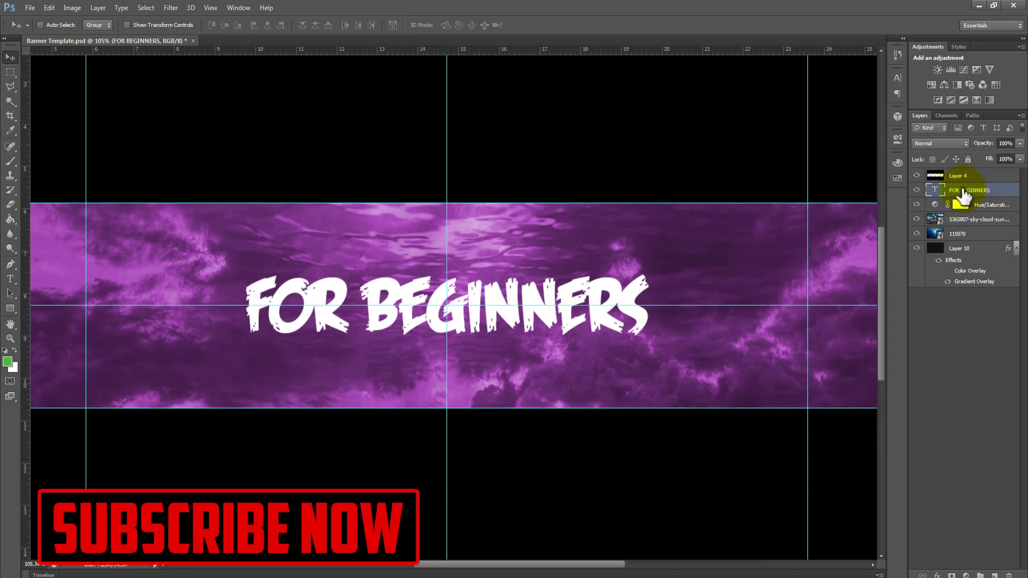
# Step: Open the FOR BEGINNERS layer's blending options and enable Stroke
pyautogui.rightClick(963, 195)
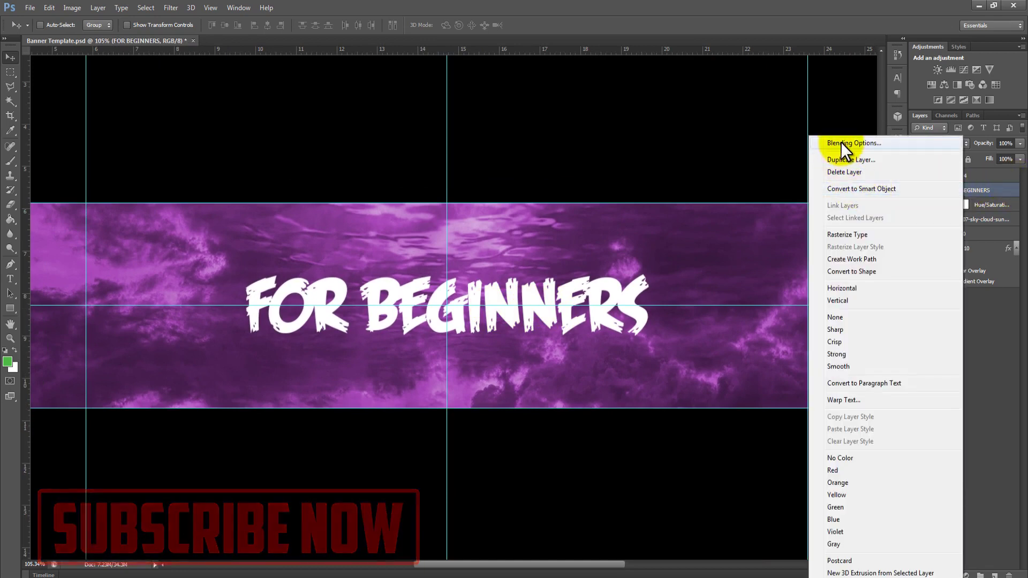
pyautogui.press('Escape')
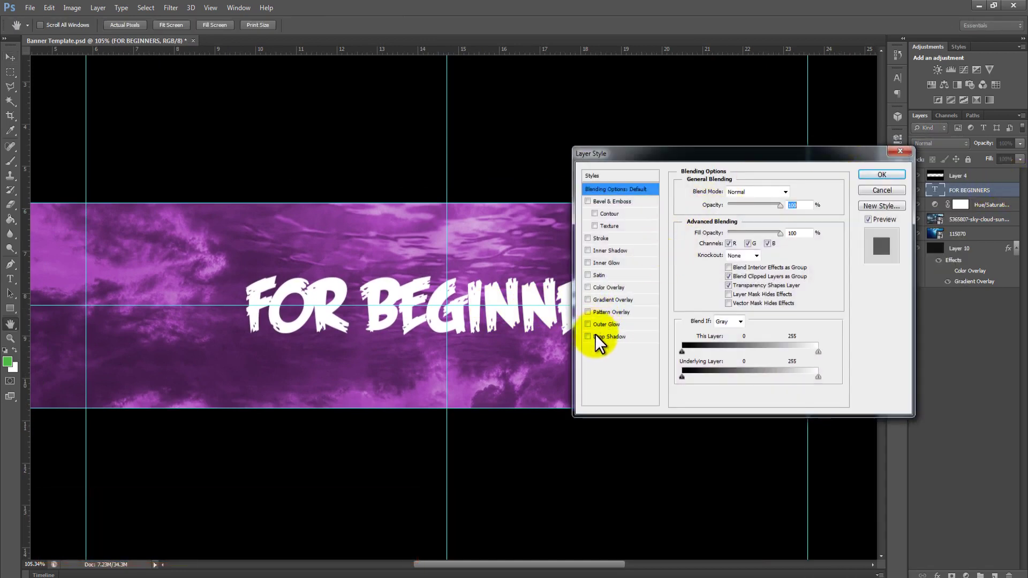
pyautogui.click(587, 336)
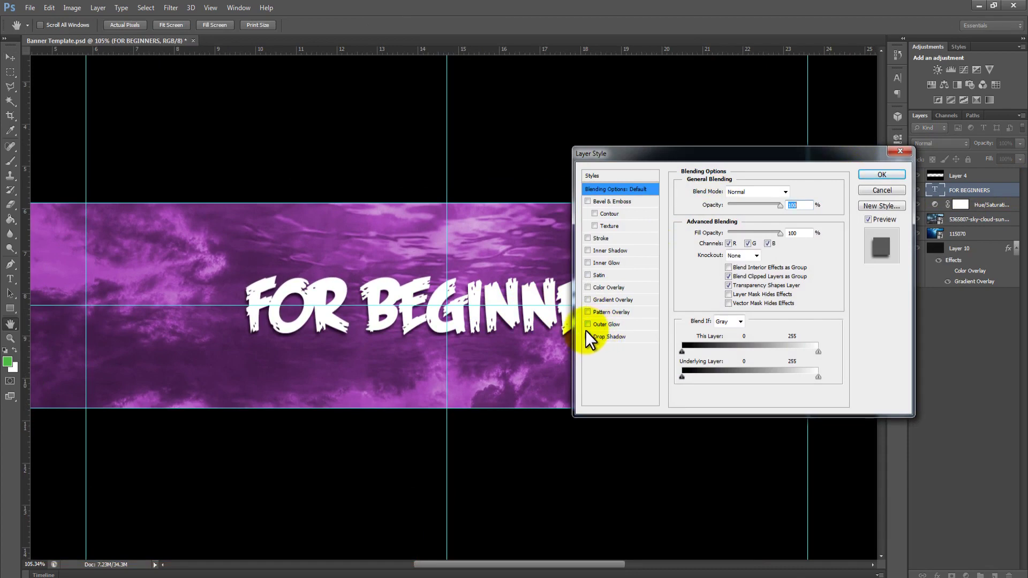
pyautogui.click(586, 335)
pyautogui.click(588, 238)
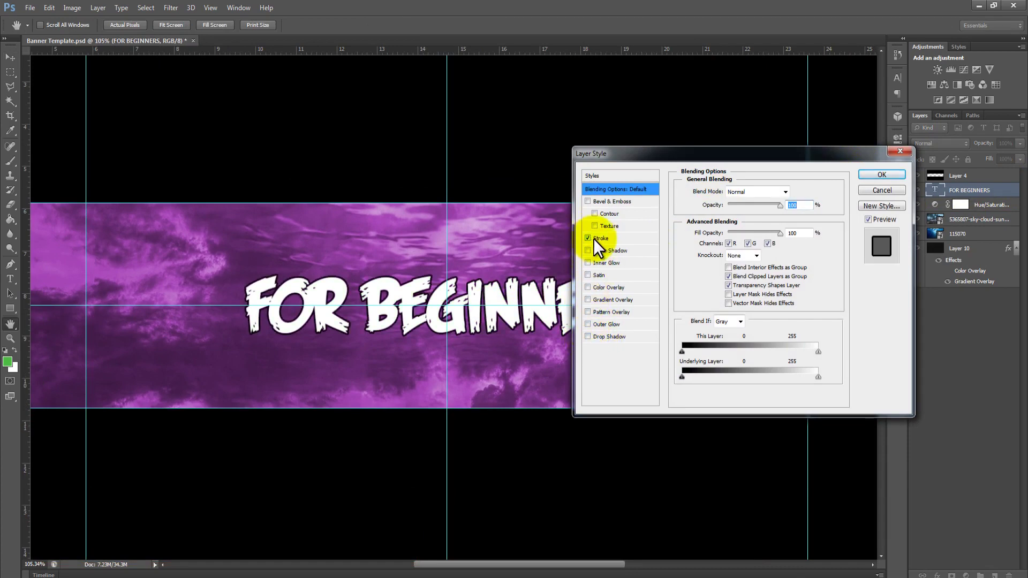
# Step: Set the stroke colour to purple sampled from the banner and its size to 8 px
pyautogui.click(707, 266)
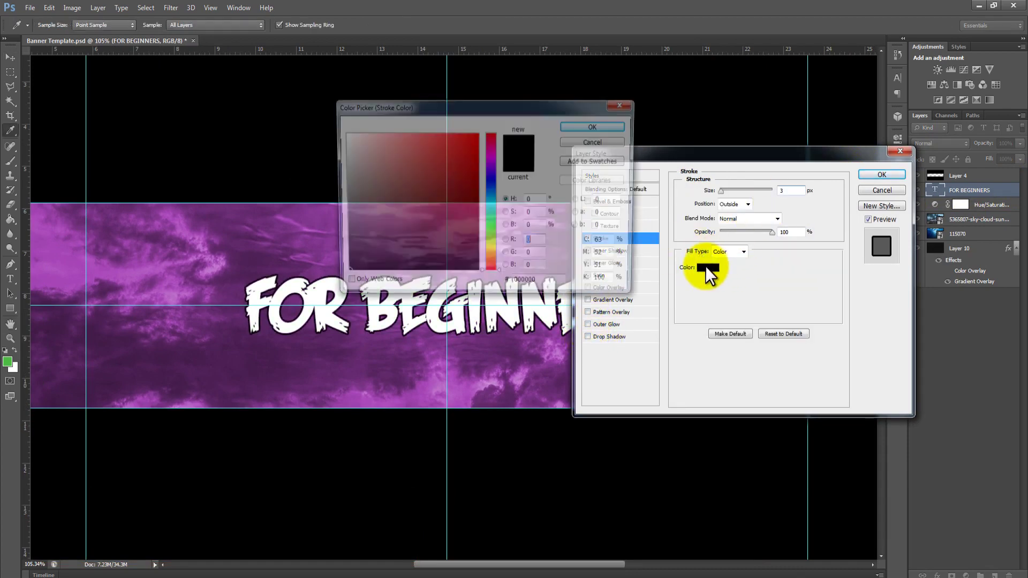
pyautogui.click(134, 278)
pyautogui.click(594, 127)
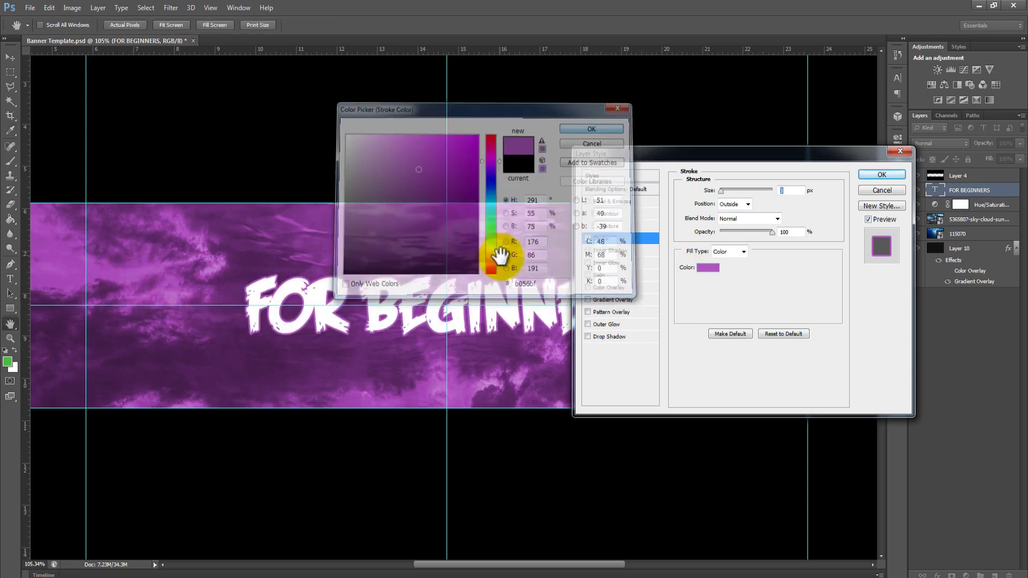
pyautogui.click(790, 190)
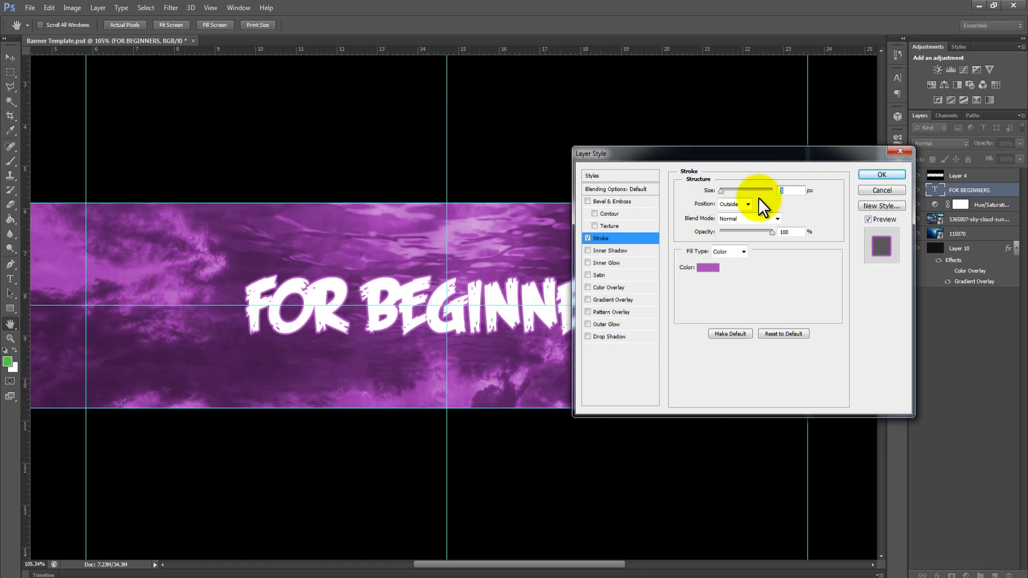
pyautogui.write('5')
pyautogui.press('BackSpace')
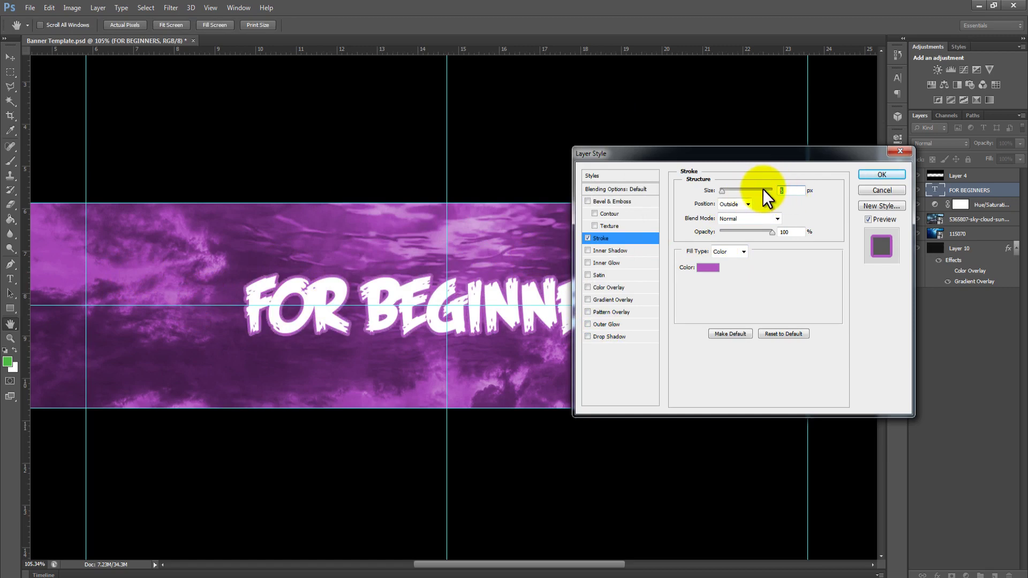
pyautogui.write('10')
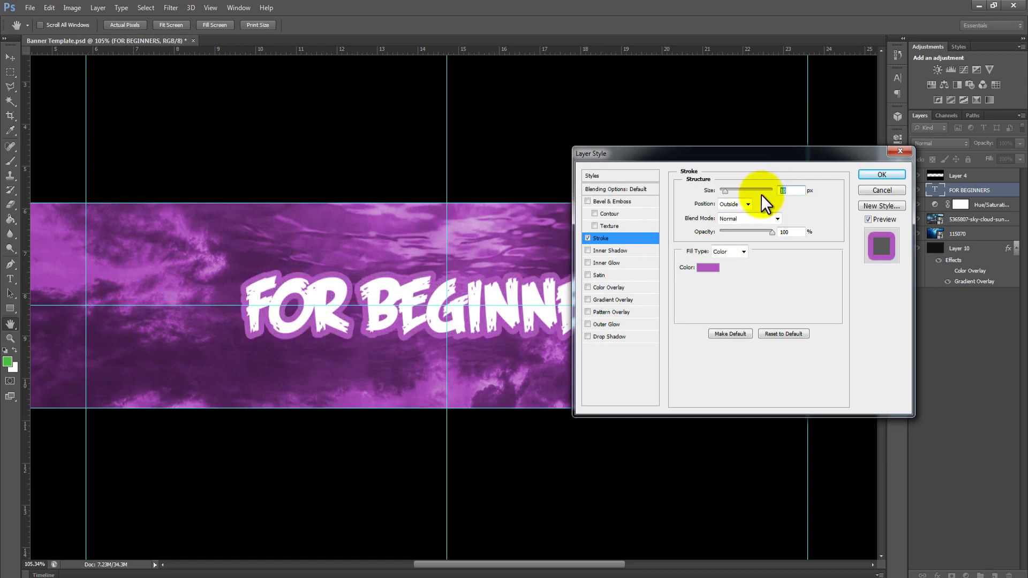
pyautogui.press('BackSpace')
pyautogui.press('BackSpace')
pyautogui.write('8')
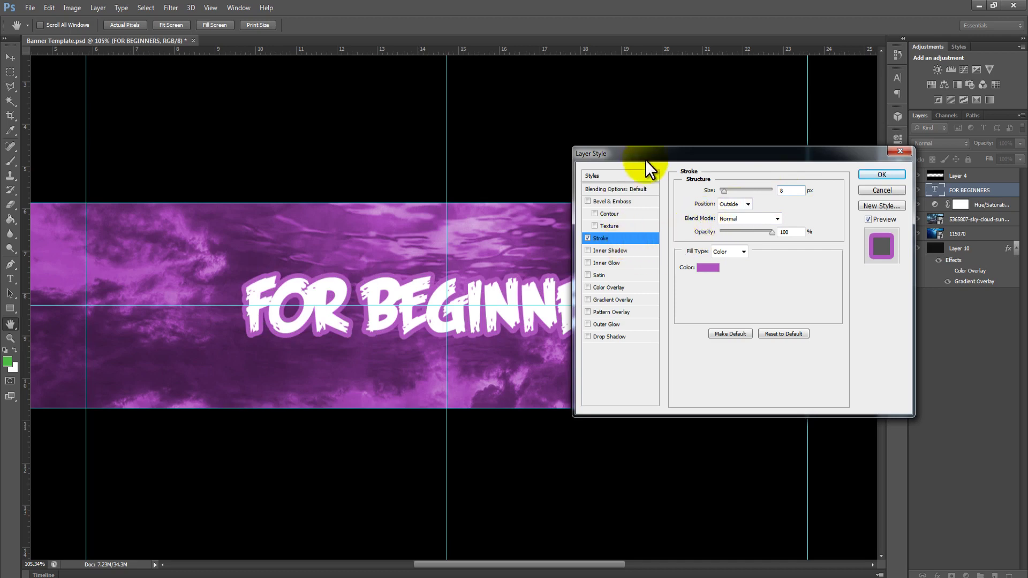
pyautogui.moveTo(645, 161); pyautogui.dragTo(739, 193)
# Step: Add a size-32 drop shadow and an inner shadow, then apply the layer style
pyautogui.click(701, 372)
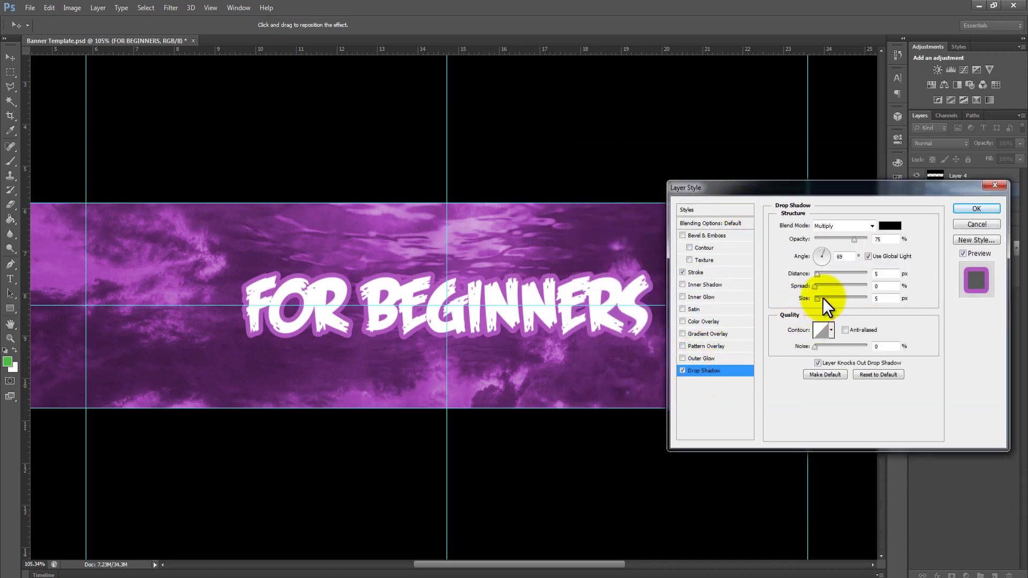
pyautogui.write('32')
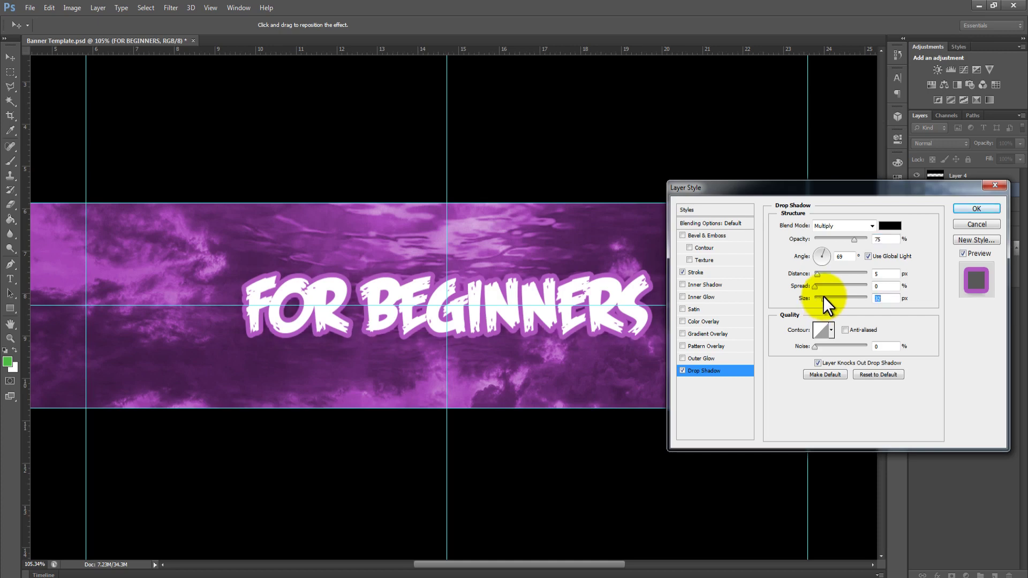
pyautogui.click(696, 286)
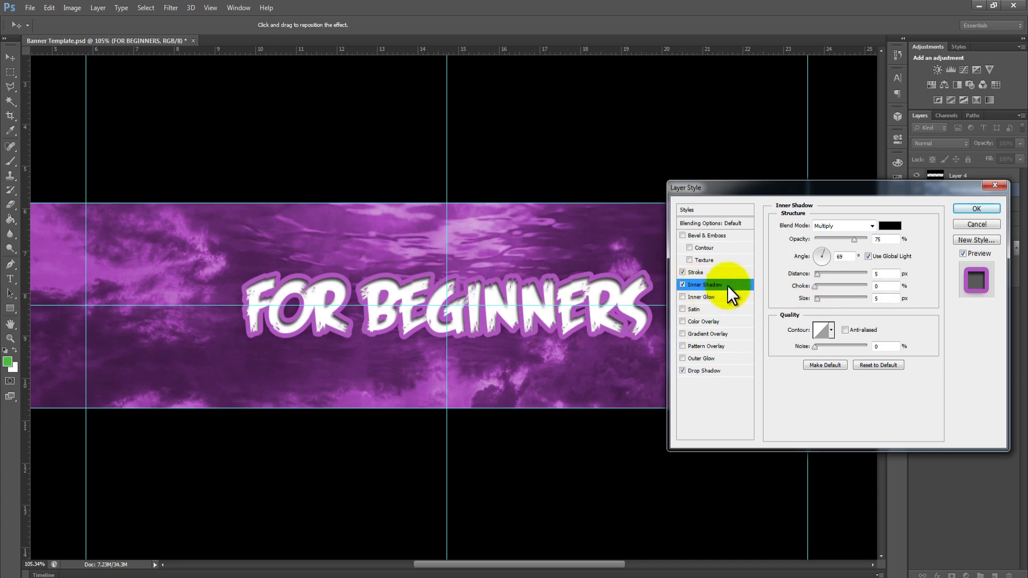
pyautogui.click(818, 298)
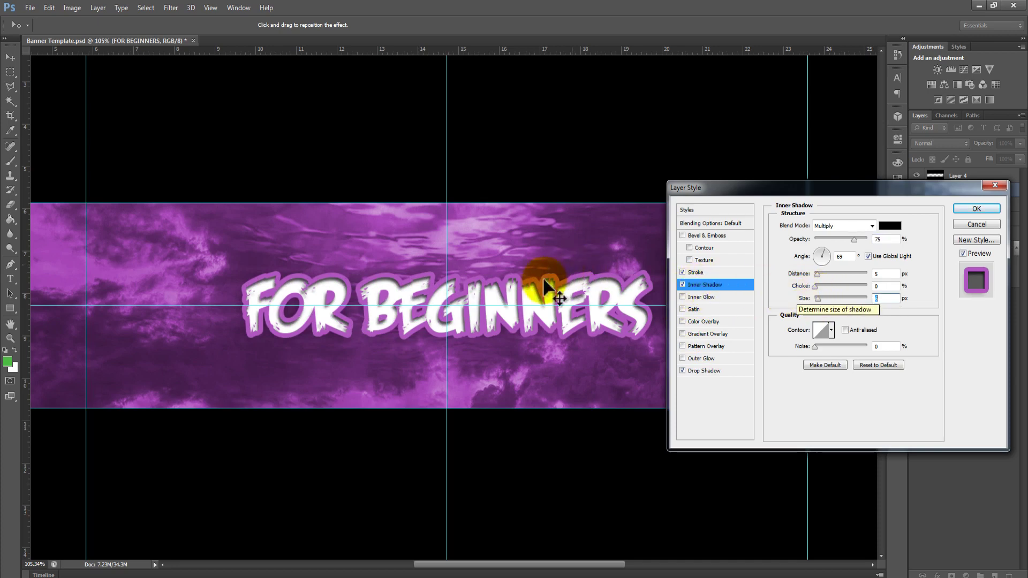
pyautogui.click(969, 209)
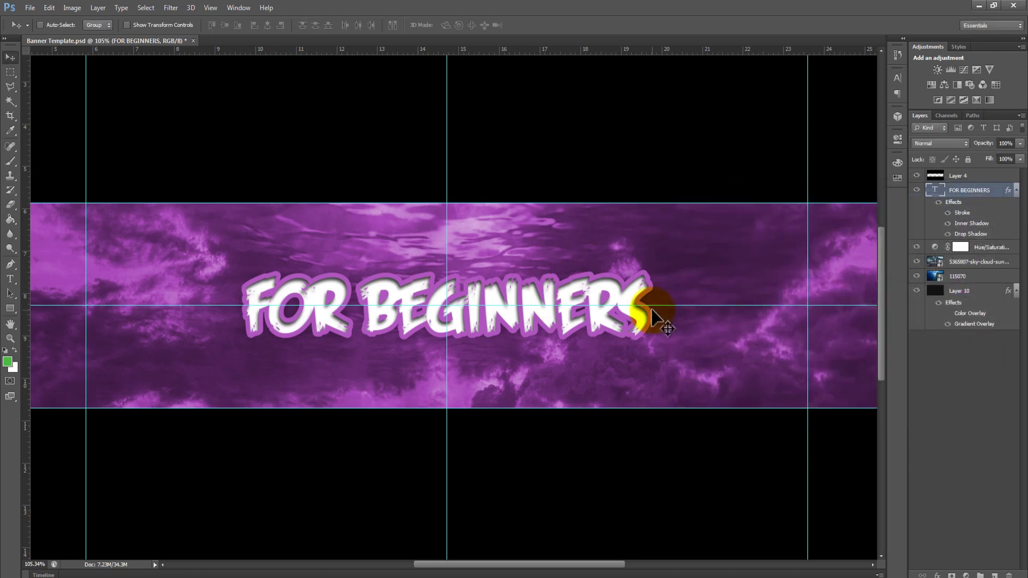
# Step: Zoom out to the whole document and hide Layer 4's black bars above and below the banner
pyautogui.click(11, 56)
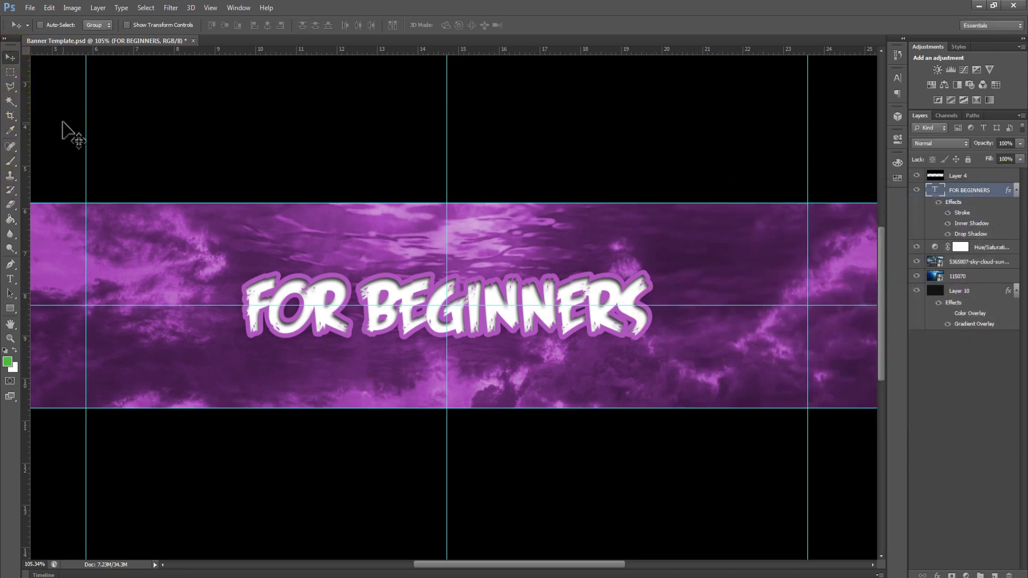
pyautogui.hotkey('ctrl', '-')
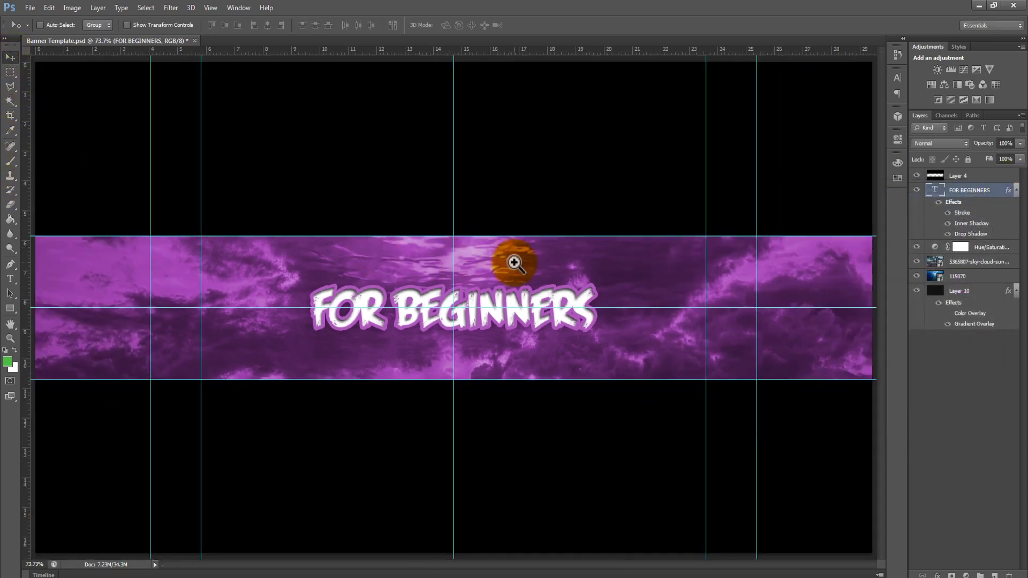
pyautogui.hotkey('ctrl', '-')
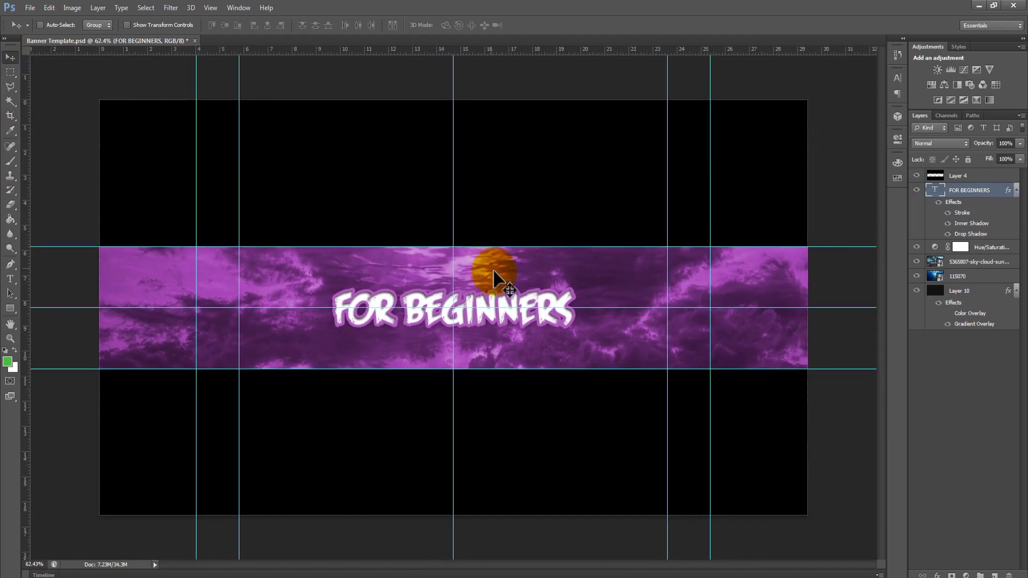
pyautogui.click(495, 277)
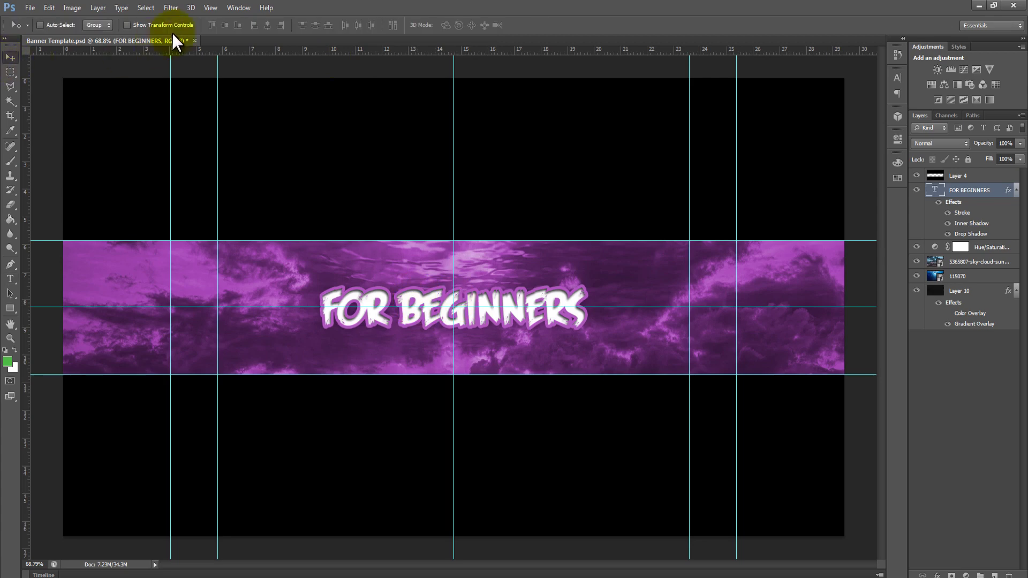
pyautogui.hotkey('ctrl', 'a')
pyautogui.hotkey('ctrl', 'd')
pyautogui.click(917, 176)
pyautogui.click(917, 176)
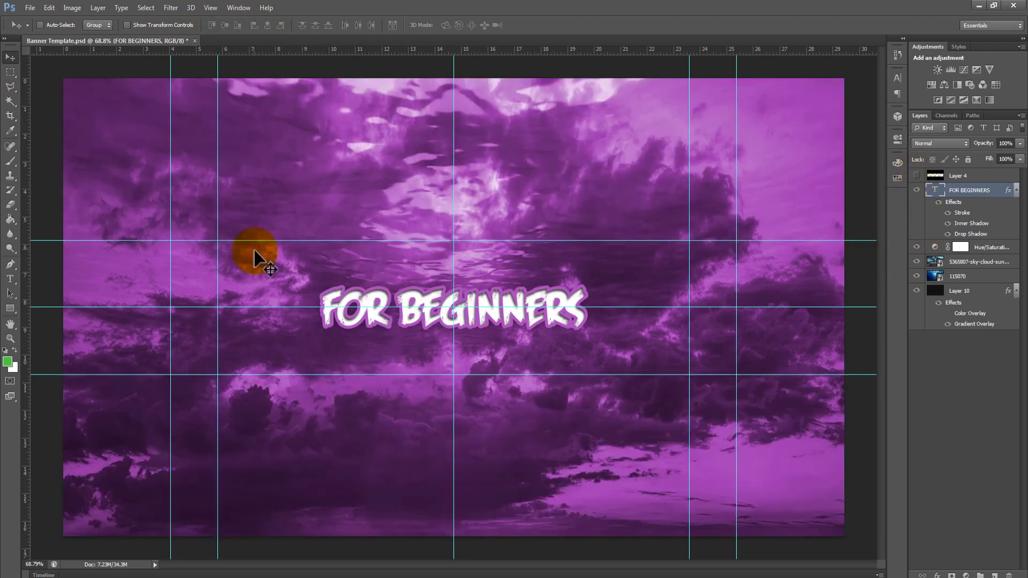
# Step: Open GFX Pack 1.psd from the _IMPORTANT_ folder on the ALL Data (F:) drive
pyautogui.click(30, 8)
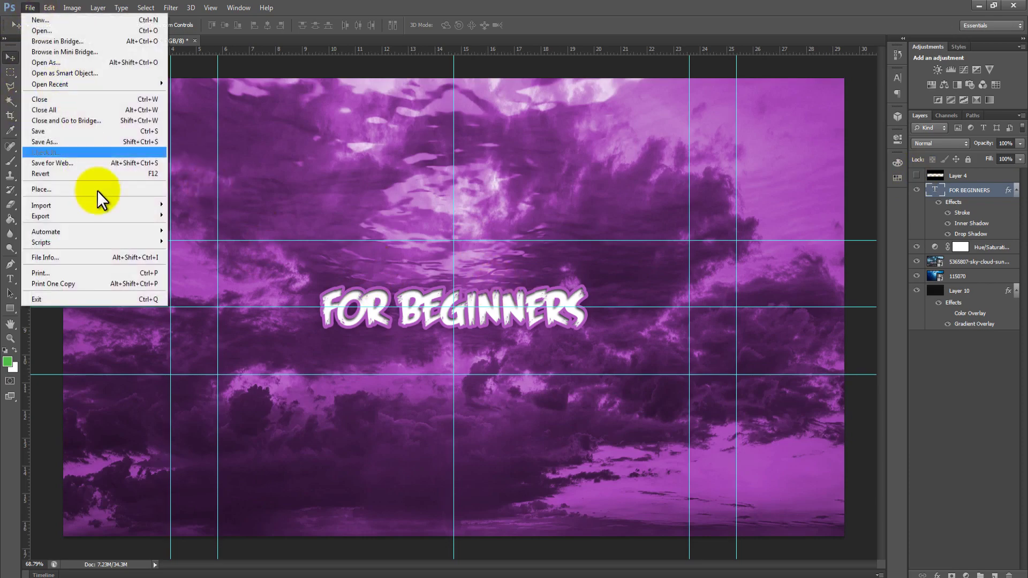
pyautogui.click(169, 27)
pyautogui.click(27, 8)
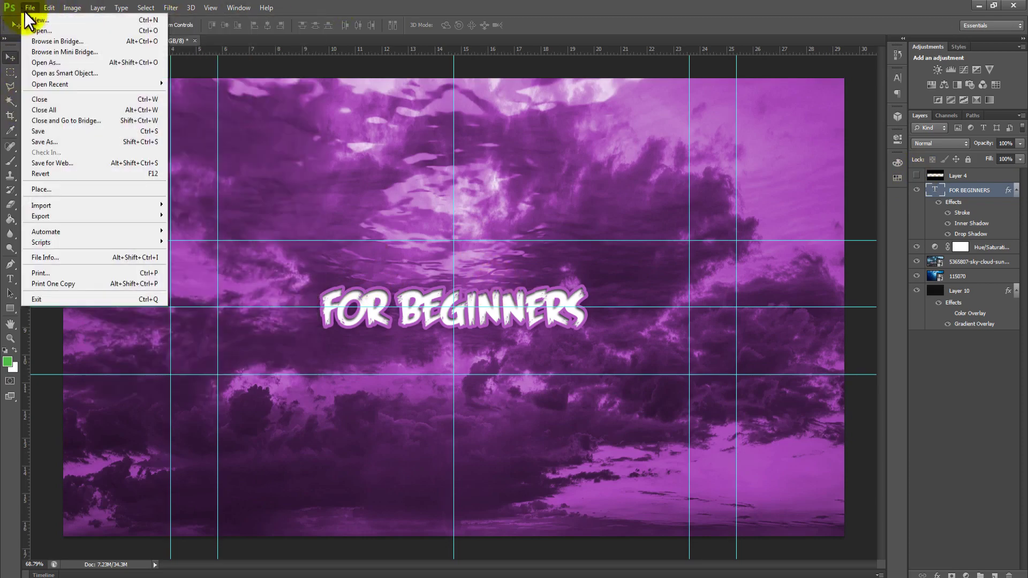
pyautogui.click(42, 30)
pyautogui.click(34, 158)
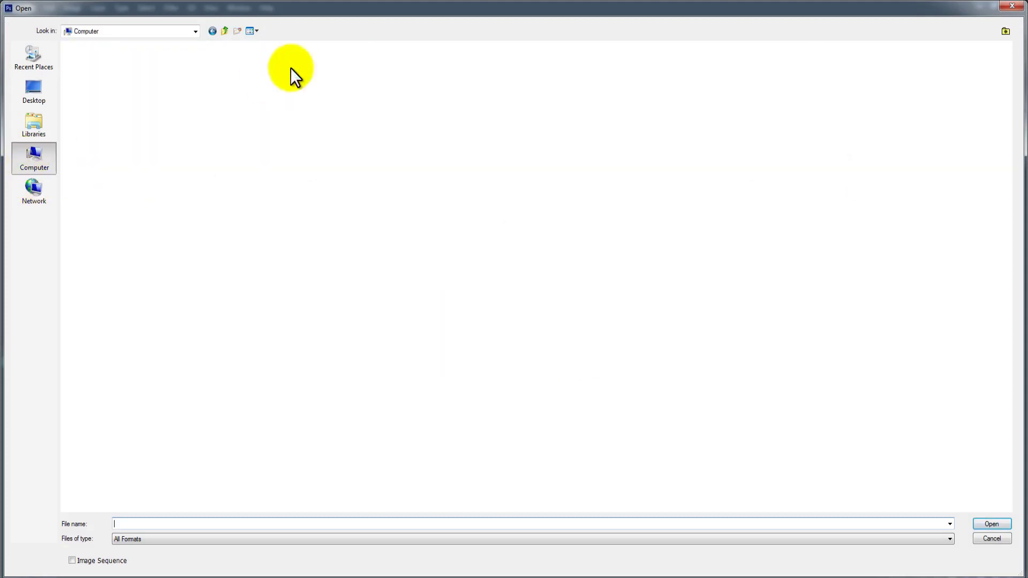
pyautogui.doubleClick(319, 75)
pyautogui.doubleClick(108, 134)
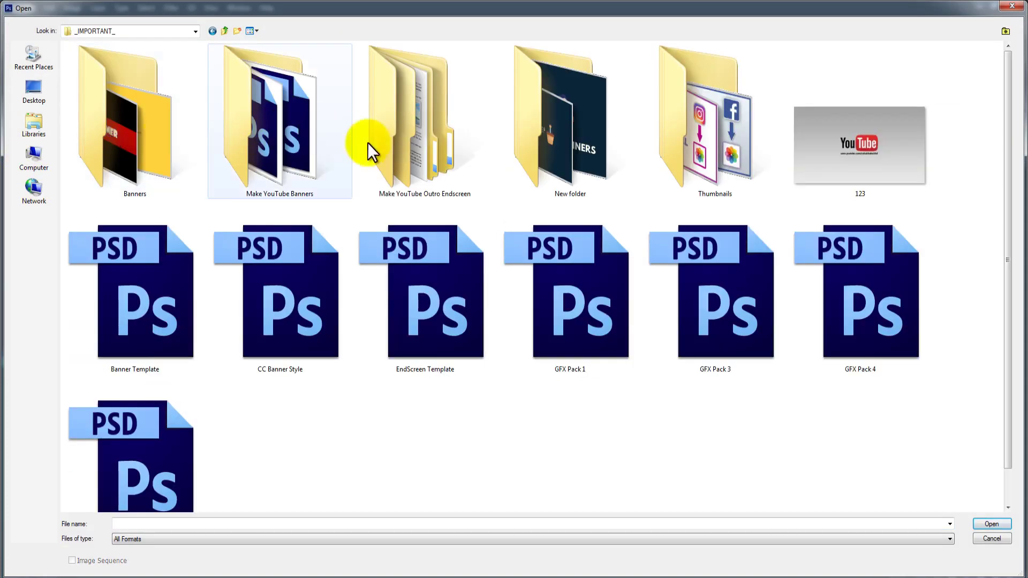
pyautogui.click(306, 329)
pyautogui.click(634, 314)
pyautogui.doubleClick(634, 314)
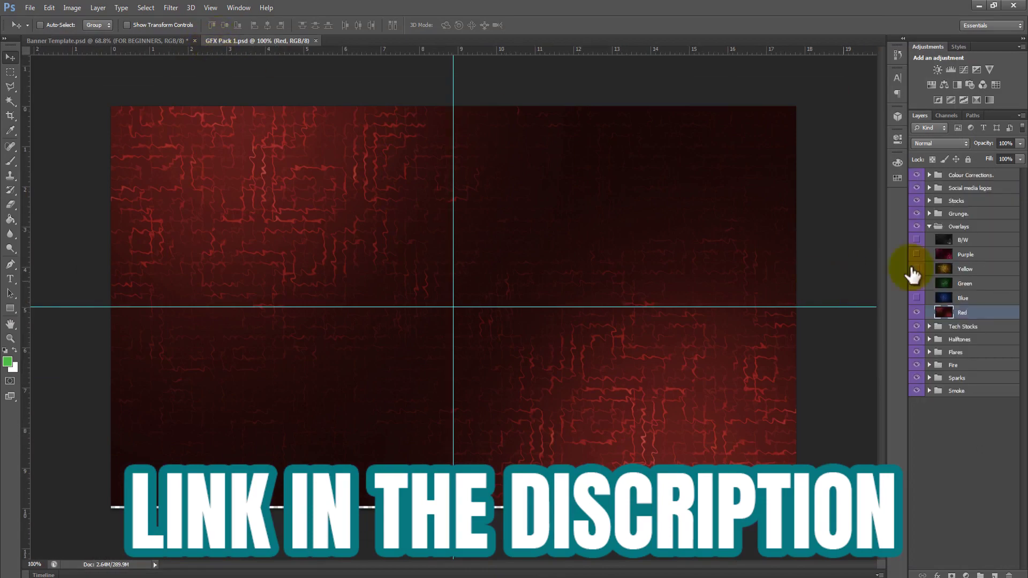
# Step: Hide the red overlay, show the dark particle texture in Stocks, and select all
pyautogui.click(916, 313)
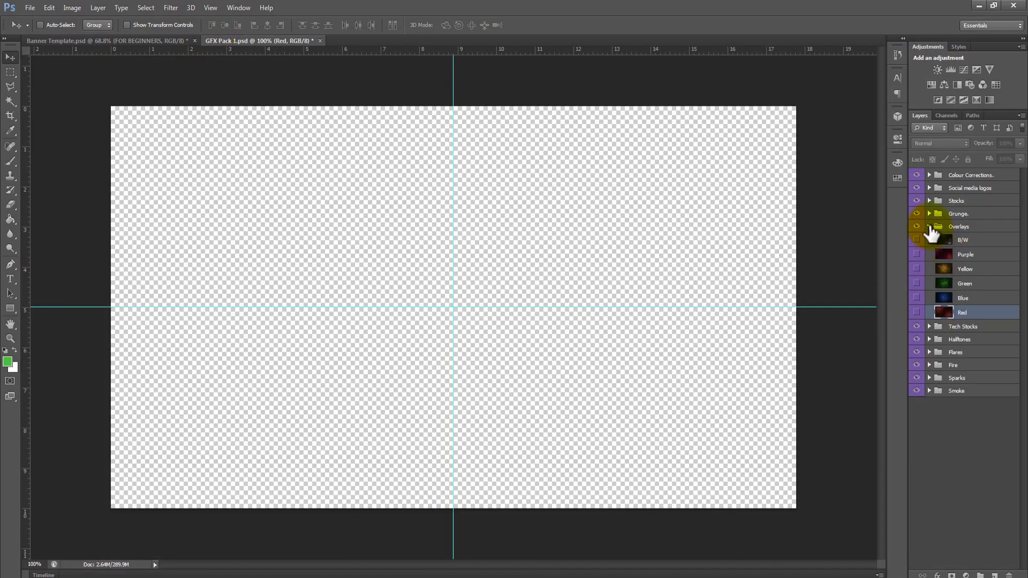
pyautogui.click(930, 227)
pyautogui.click(929, 214)
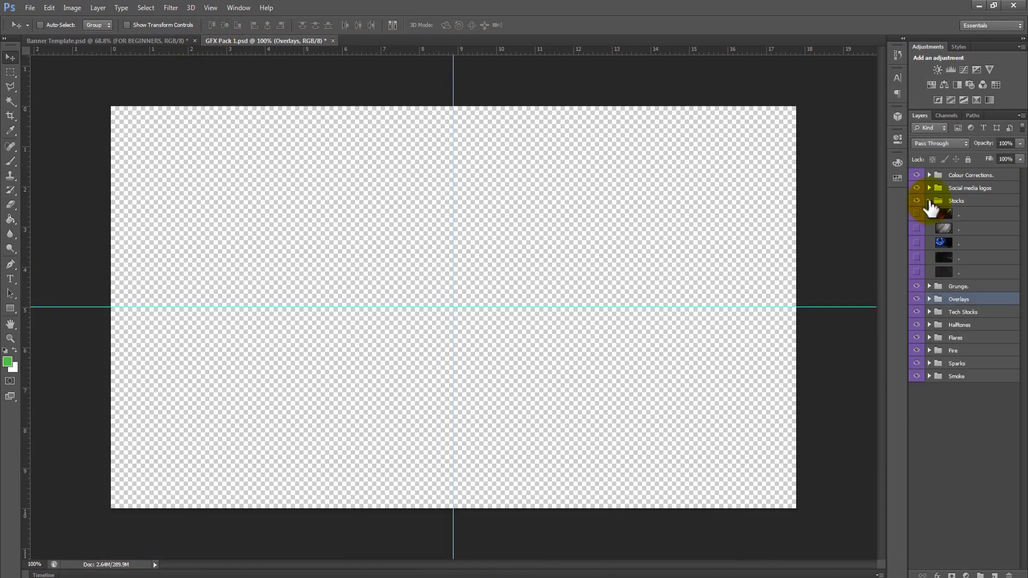
pyautogui.click(917, 271)
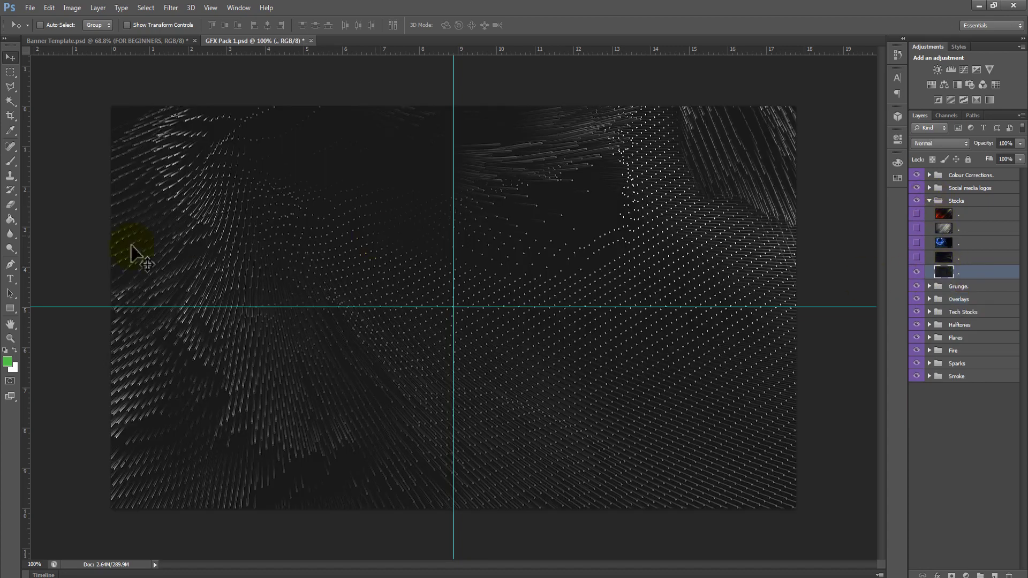
pyautogui.hotkey('ctrl', 'a')
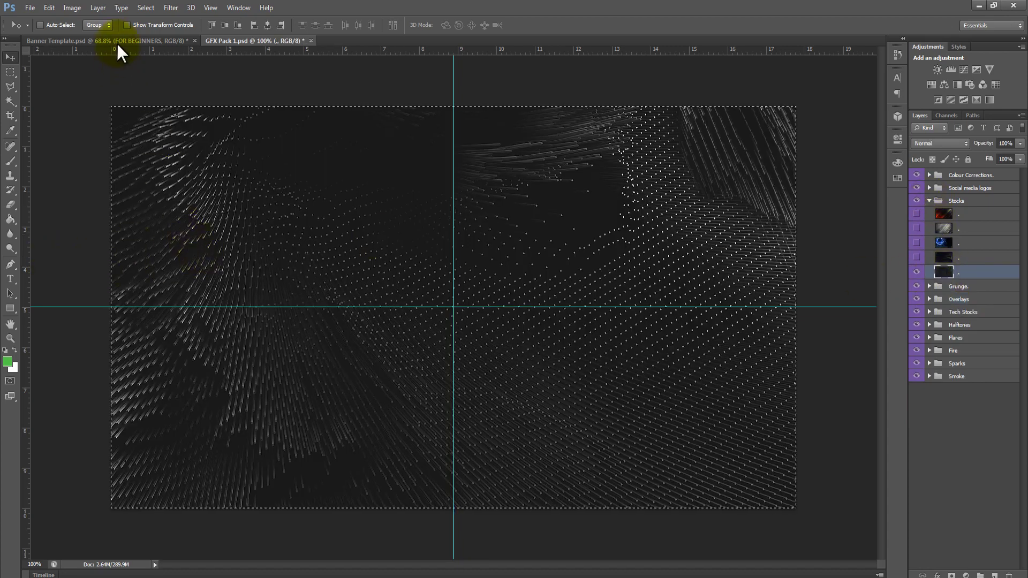
# Step: Paste the particle texture into Banner Template and scale it to fill the canvas
pyautogui.click(117, 42)
pyautogui.hotkey('ctrl', 'v')
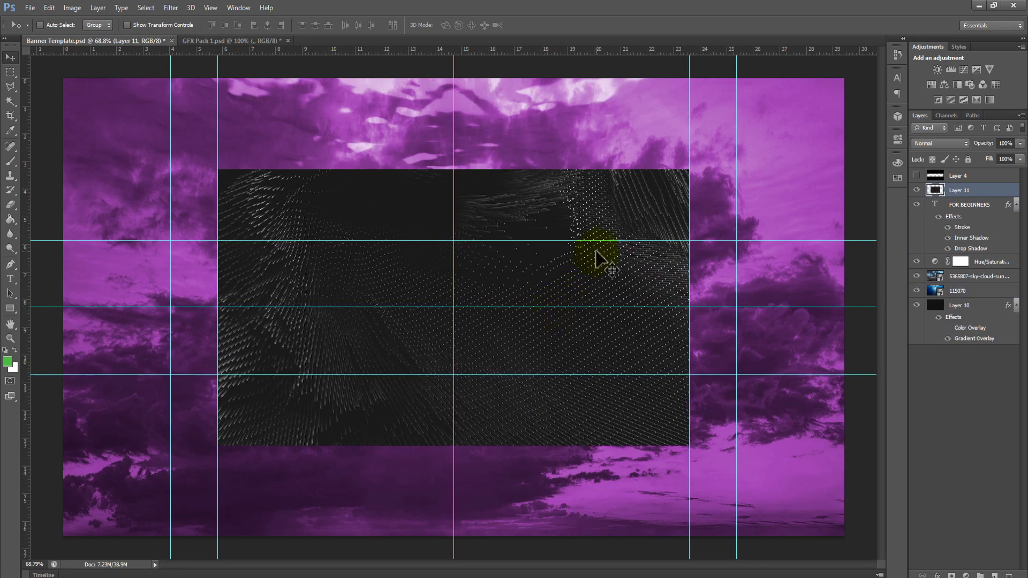
pyautogui.hotkey('ctrl', 't')
pyautogui.moveTo(689, 169); pyautogui.dragTo(879, 110)
pyautogui.press('Return')
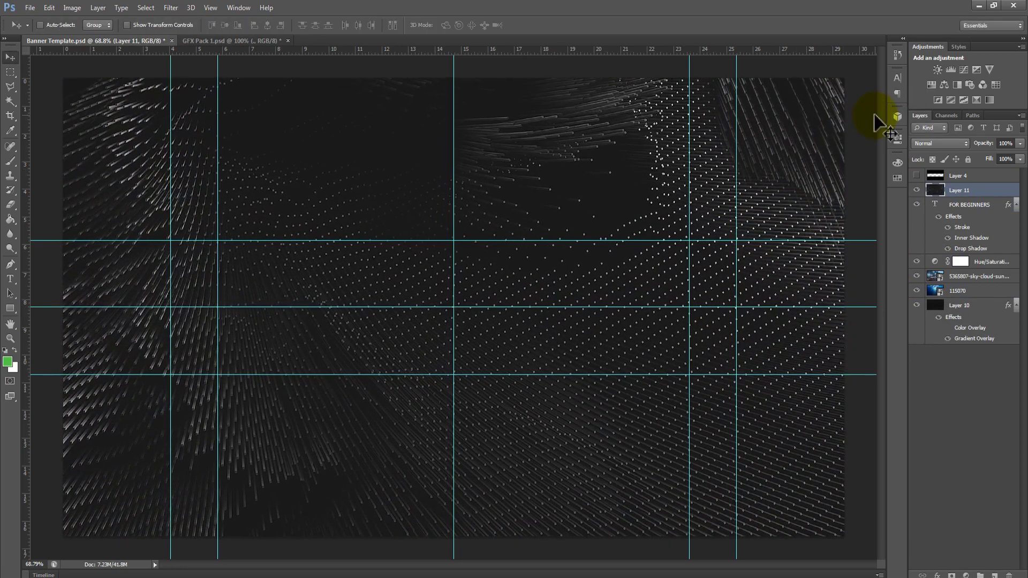
# Step: Set the texture to Screen blend mode, place it below the FOR BEGINNERS text, and show the black bars
pyautogui.click(938, 143)
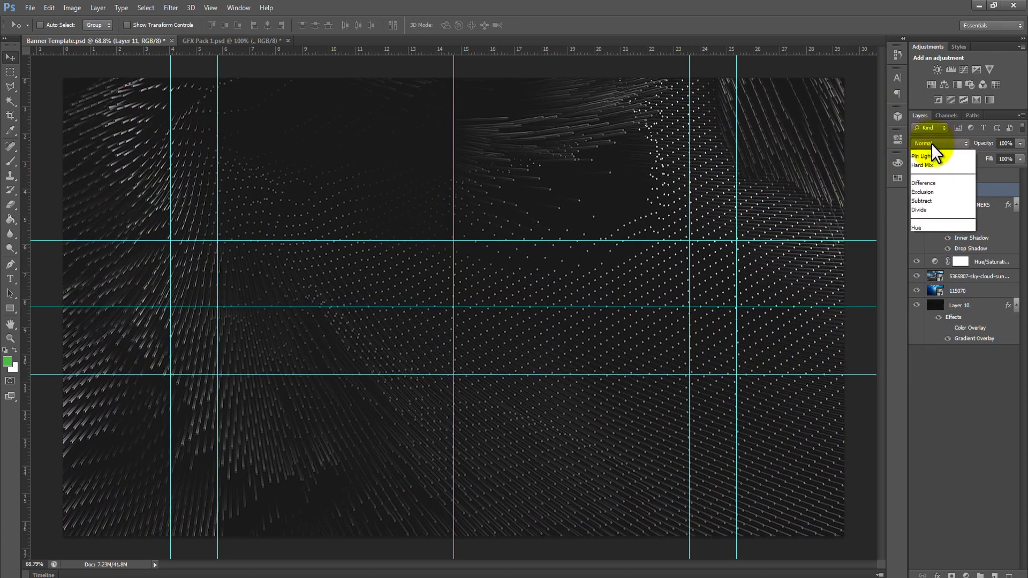
pyautogui.click(921, 246)
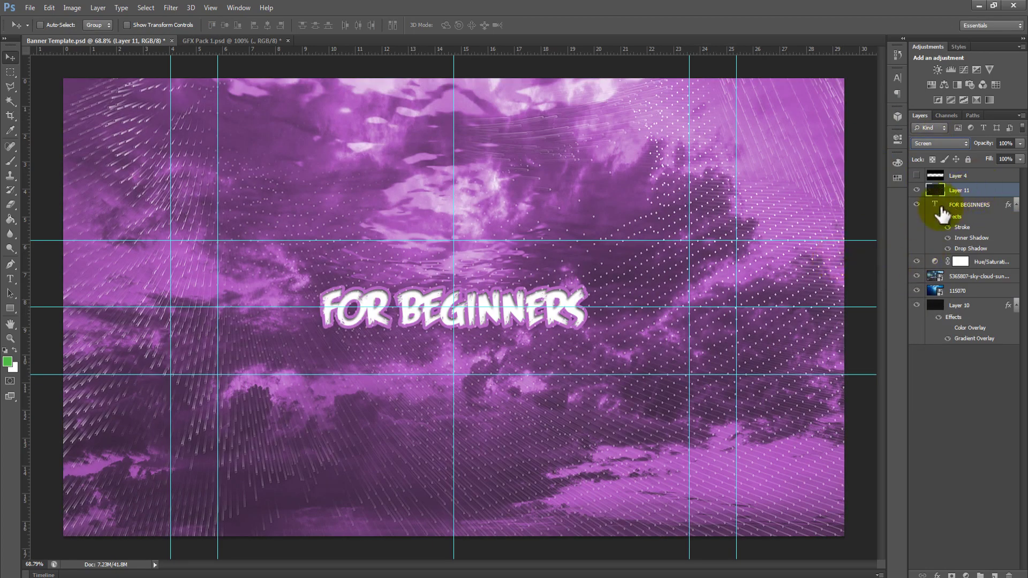
pyautogui.moveTo(962, 261); pyautogui.dragTo(962, 252)
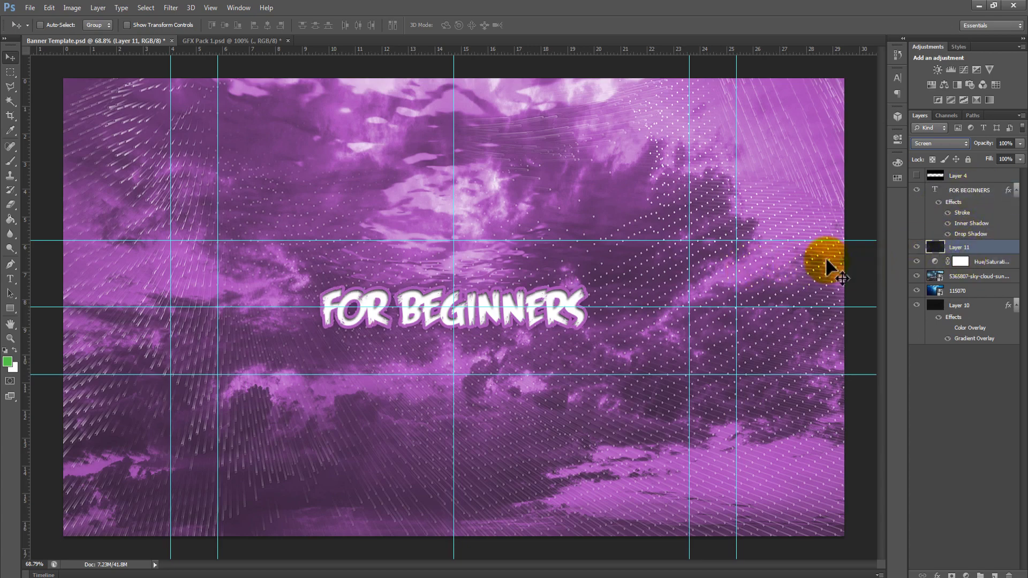
pyautogui.click(916, 177)
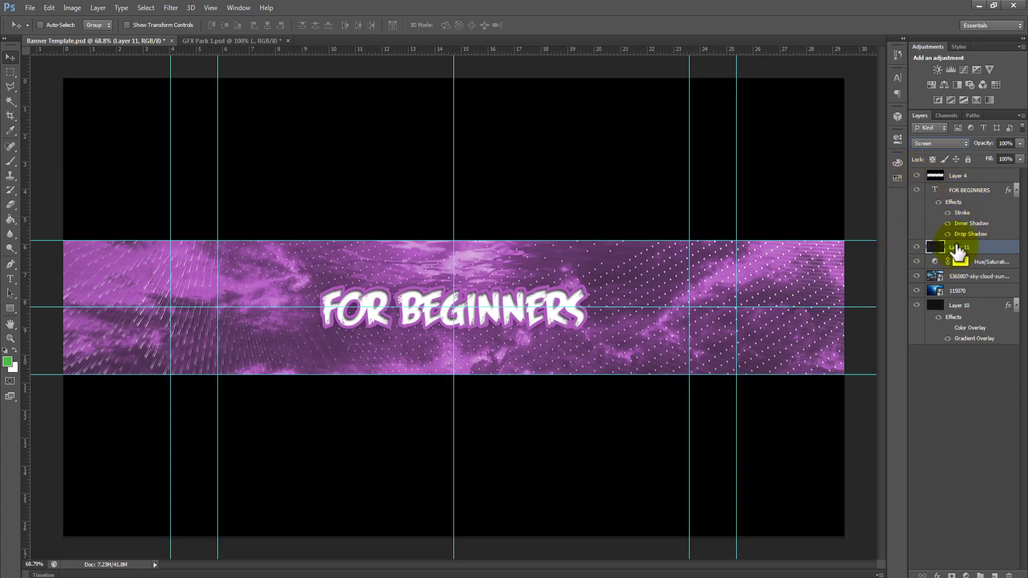
pyautogui.click(917, 247)
# Step: Lower the texture layer's opacity to 50%
pyautogui.click(1020, 143)
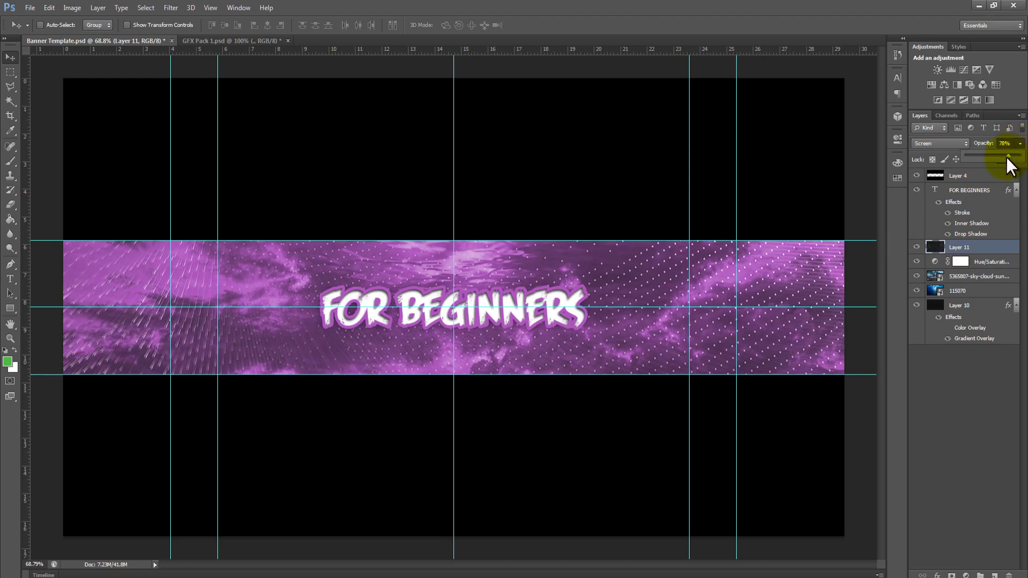
pyautogui.moveTo(996, 156); pyautogui.dragTo(996, 157)
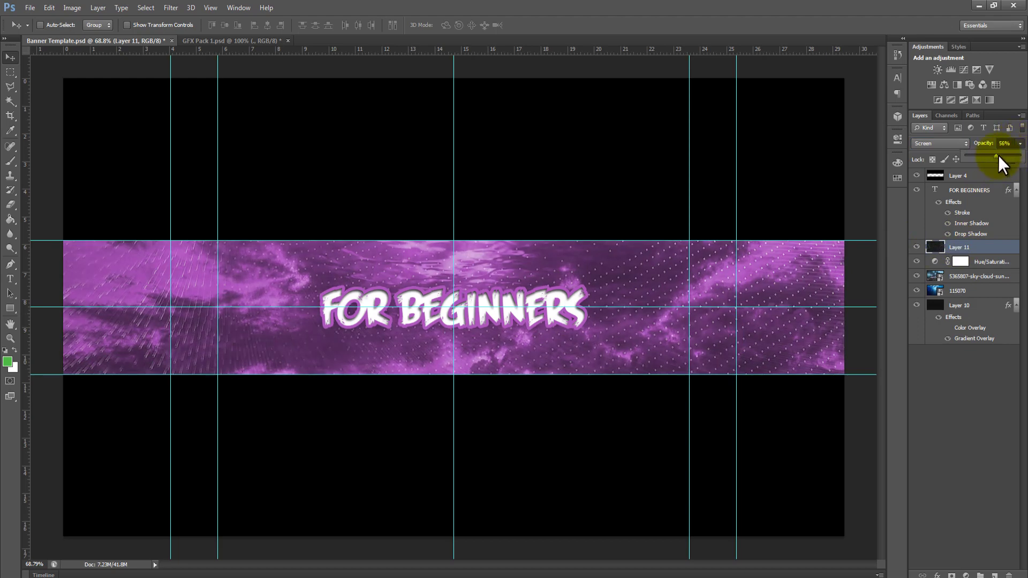
pyautogui.press('Return')
pyautogui.write('50')
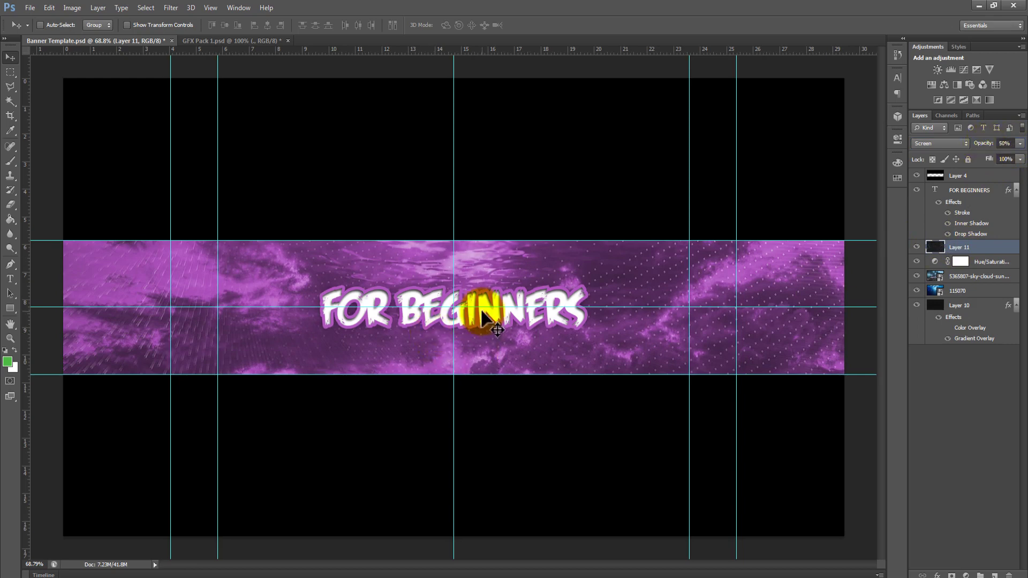
pyautogui.moveTo(475, 318)
pyautogui.mouseDown()
pyautogui.moveTo(506, 318)
pyautogui.moveTo(483, 324)
pyautogui.mouseUp()
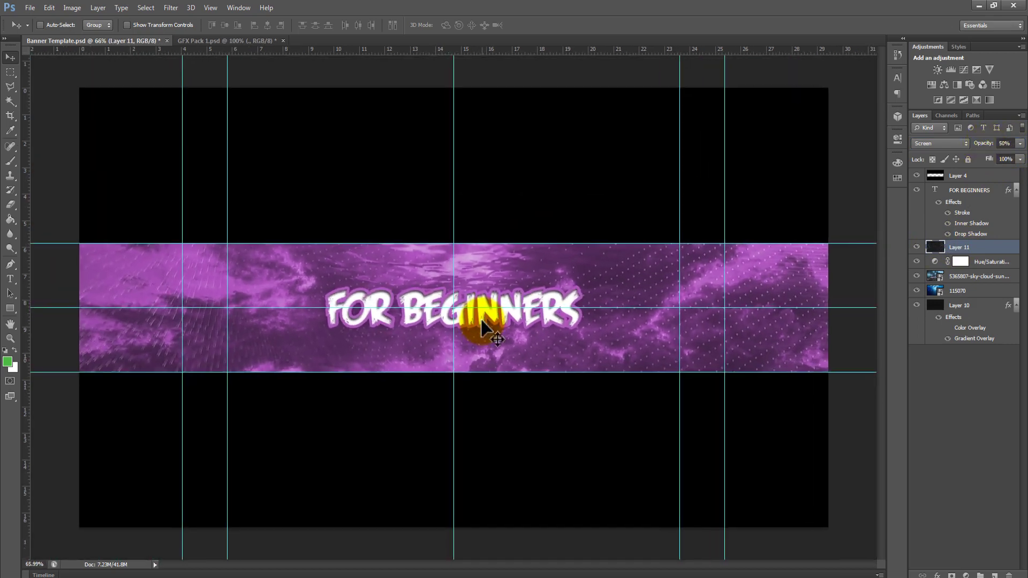
# Step: Set the black bars layer (Layer 4) to 50% opacity and hide the guides
pyautogui.click(916, 176)
pyautogui.click(958, 176)
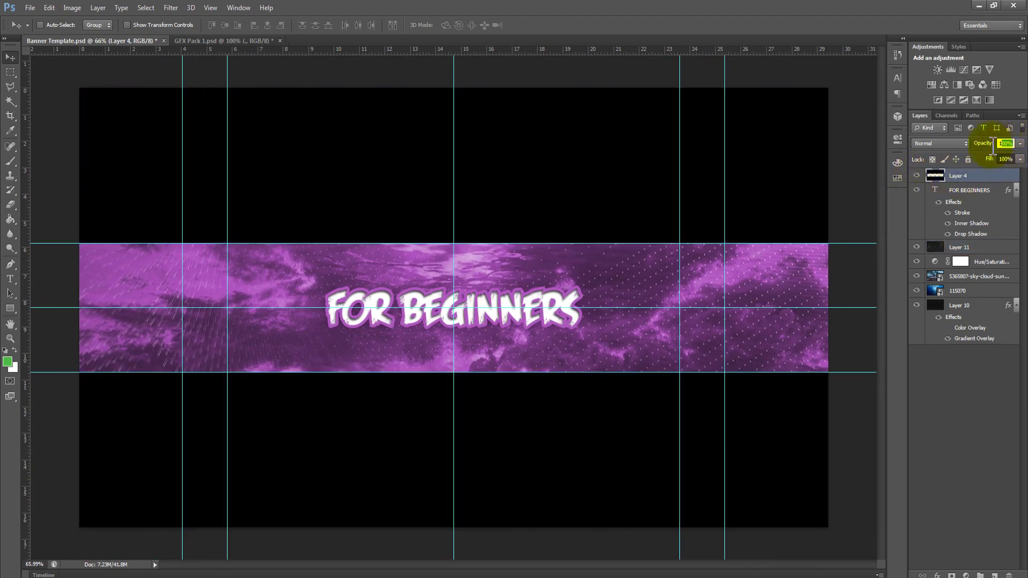
pyautogui.write('0')
pyautogui.press('Return')
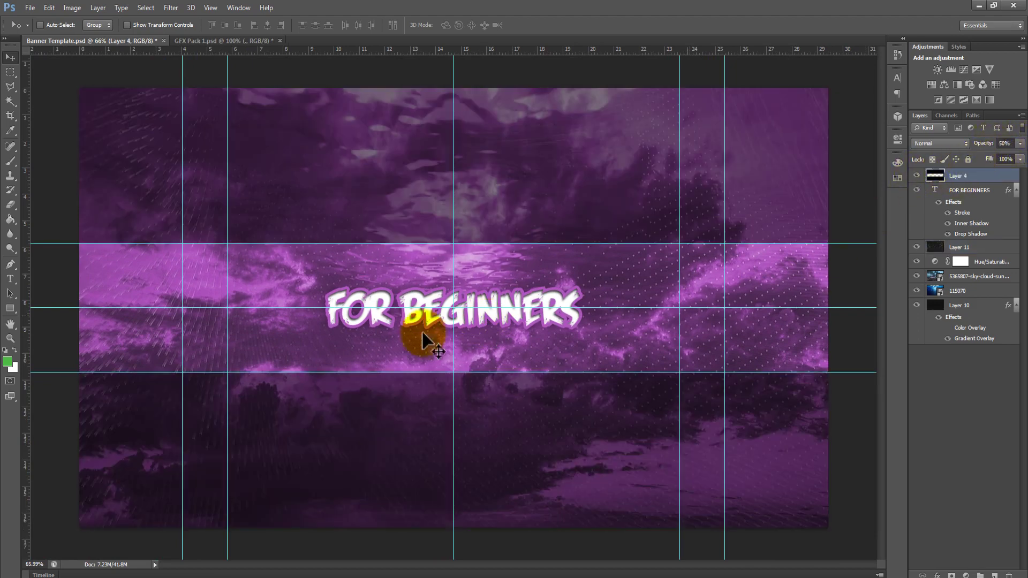
pyautogui.hotkey('ctrl', ';')
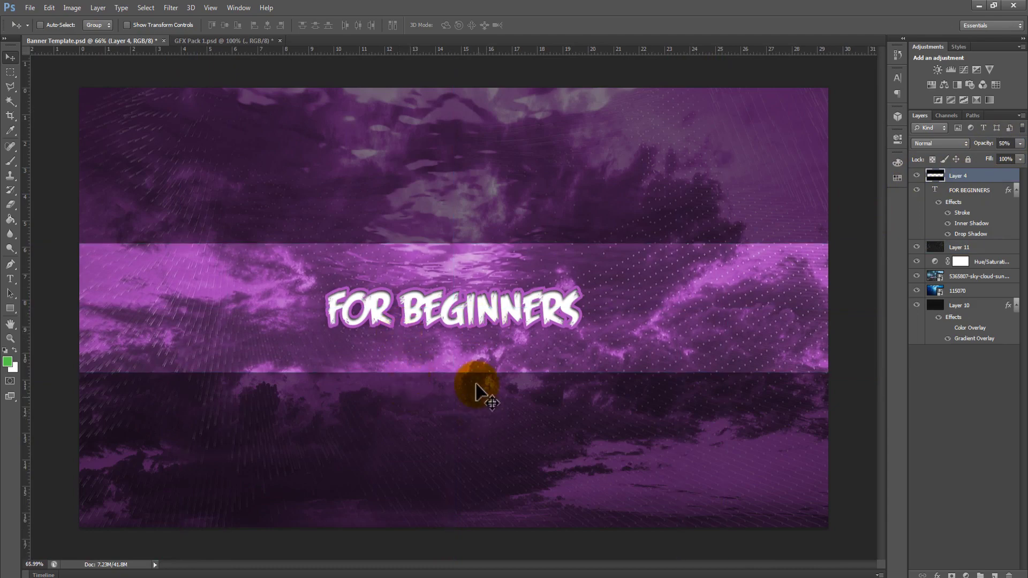
# Step: Raise the black bars' opacity to 75% and bring up the Save As dialog
pyautogui.click(1013, 143)
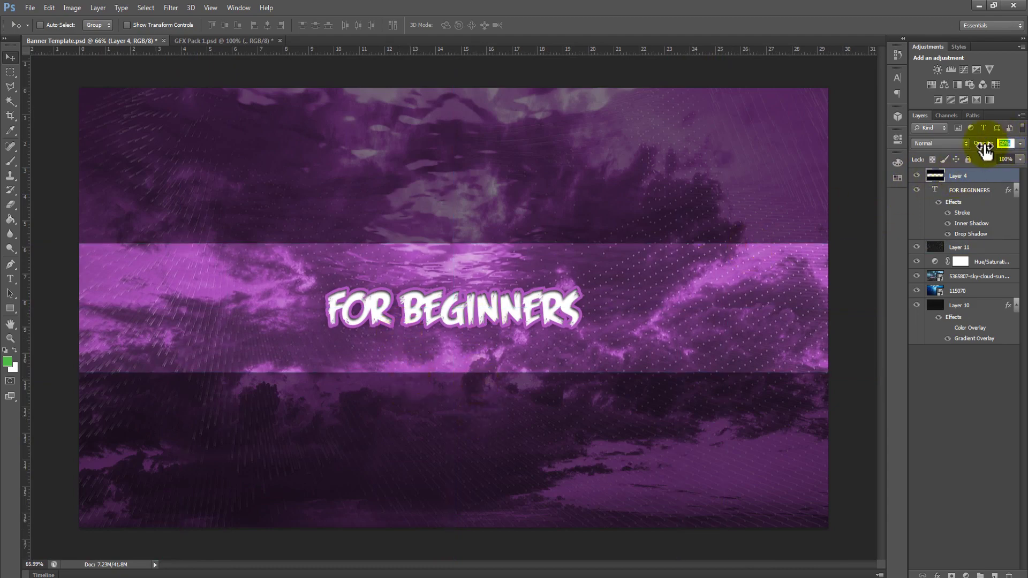
pyautogui.write('75')
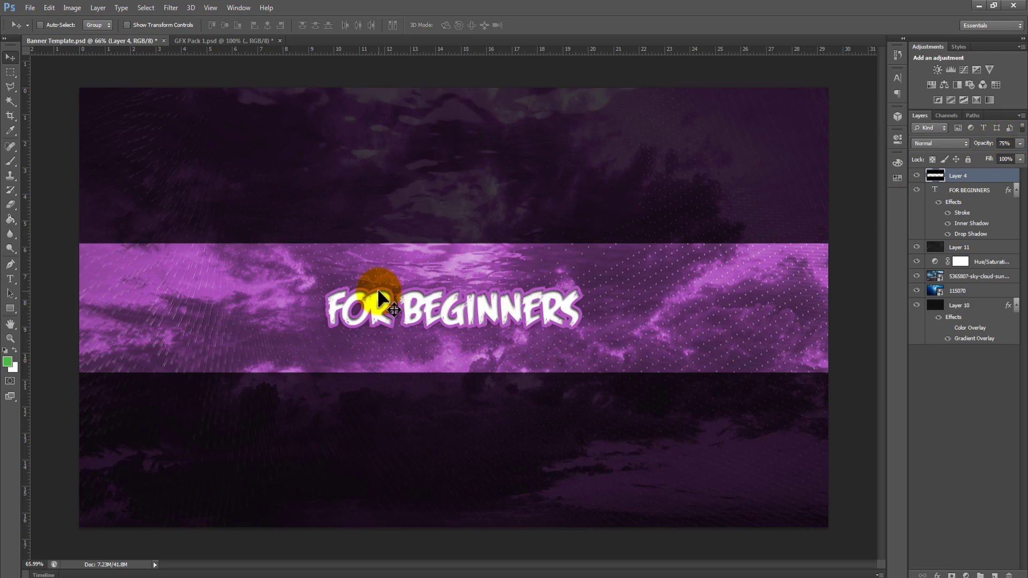
pyautogui.scroll(1, 378, 297)
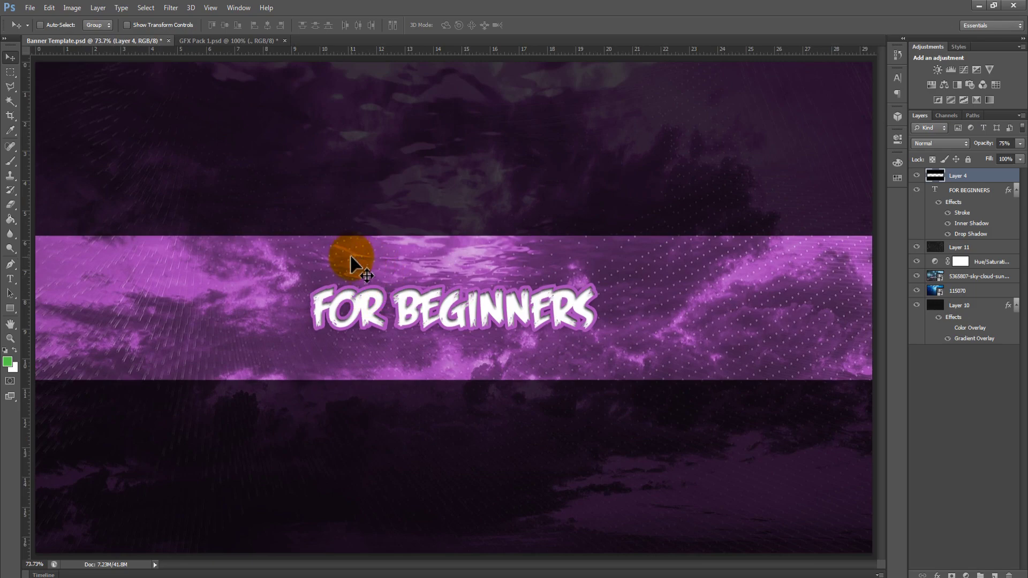
pyautogui.hotkey('ctrl', 'shift', 's')
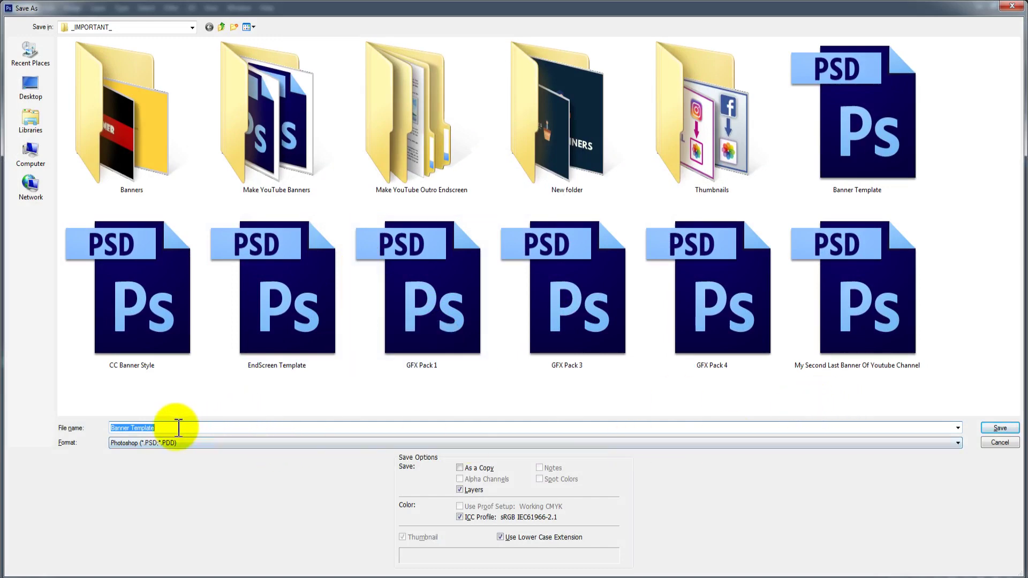
# Step: Save the banner as a PSD named 'new banner'
pyautogui.write('new ')
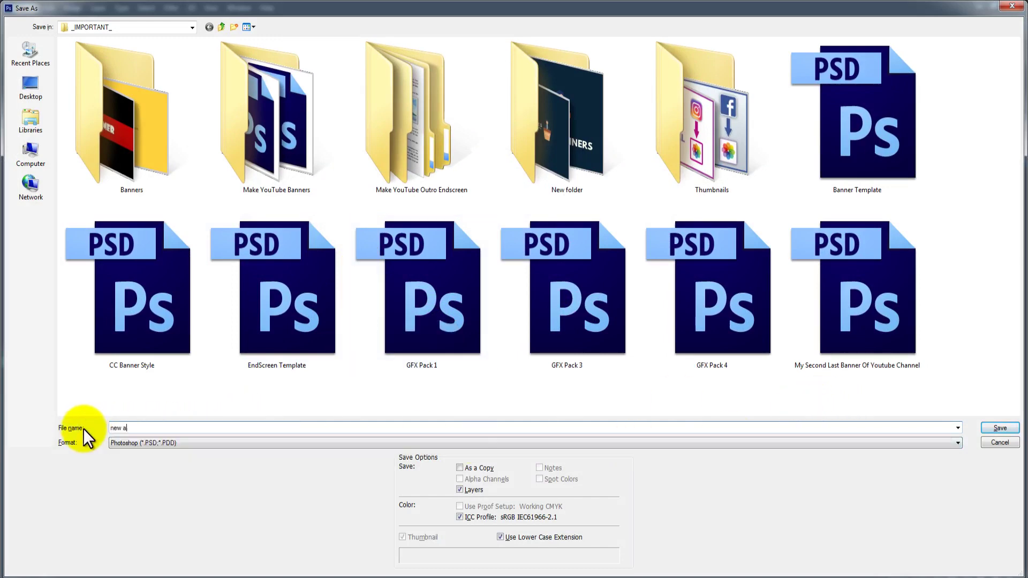
pyautogui.write('banner')
pyautogui.press('Return')
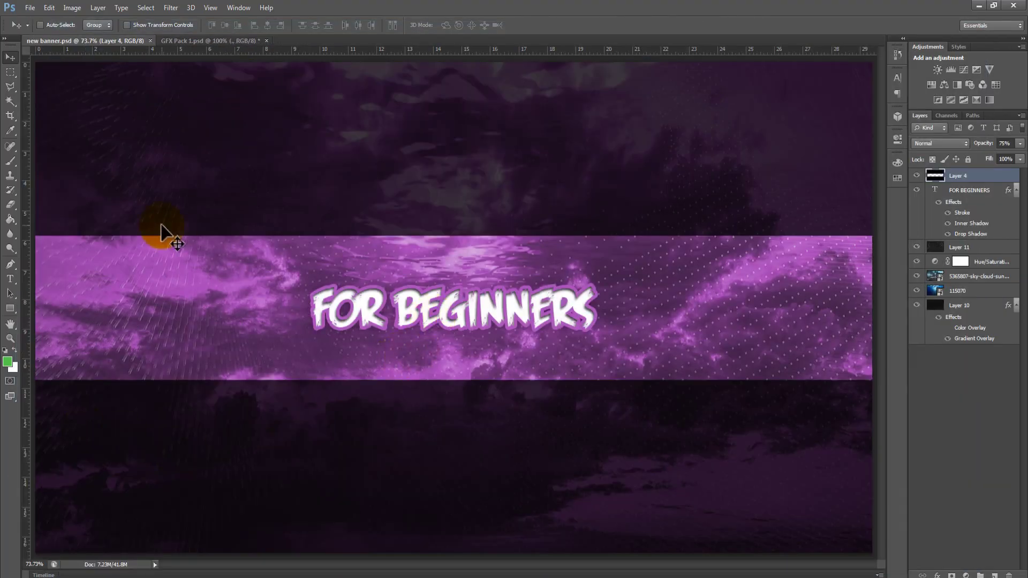